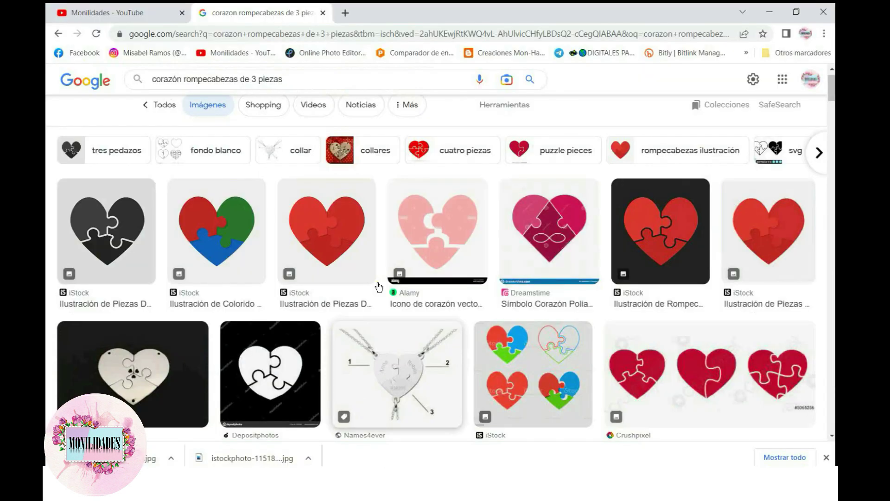
# Scroll down the Google Images heart results to find the iStock puzzle heart
pyautogui.moveTo(296, 78); pyautogui.dragTo(159, 79)
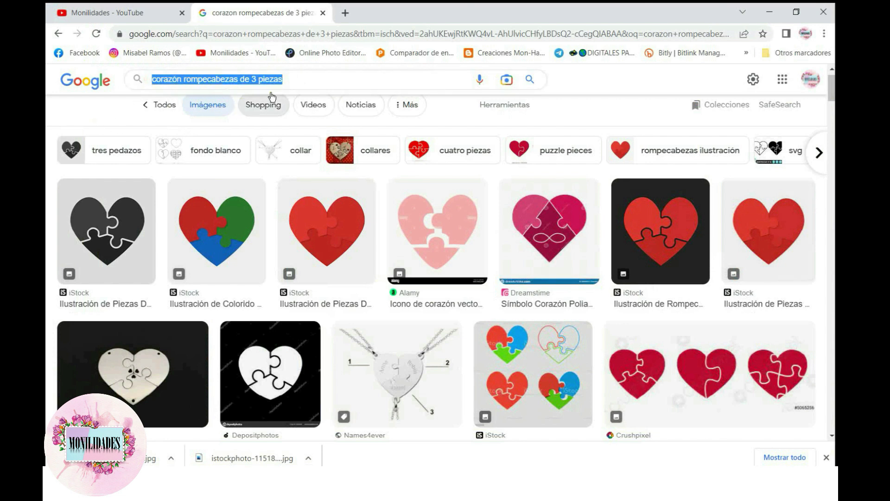
pyautogui.click(385, 80)
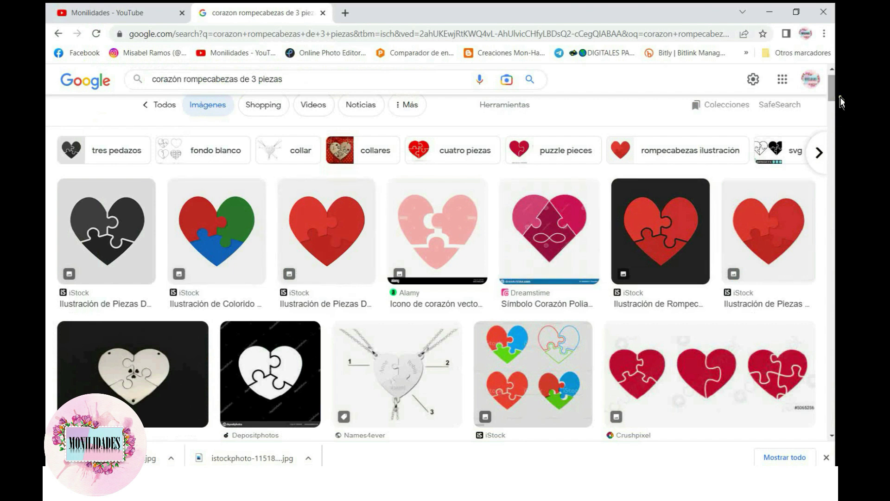
pyautogui.scroll(-7, 842, 102)
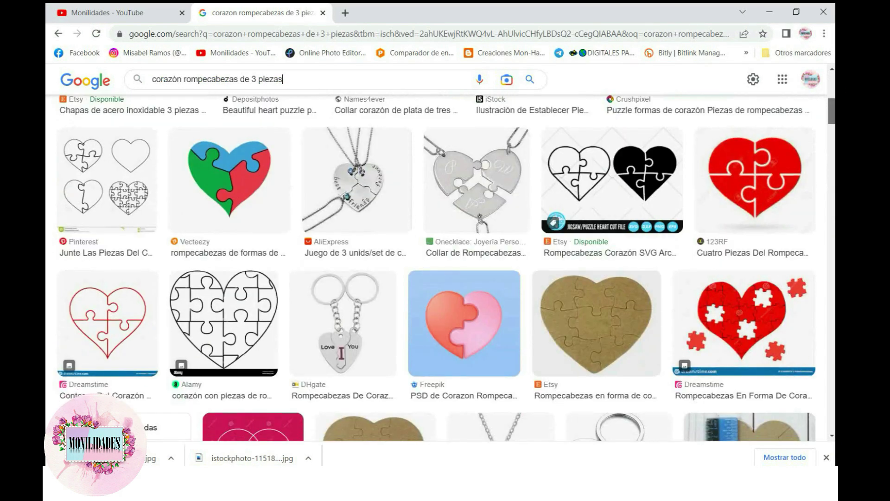
pyautogui.scroll(-1, 445, 257)
pyautogui.scroll(-1, 445, 267)
pyautogui.scroll(-4, 445, 267)
pyautogui.scroll(-3, 445, 267)
pyautogui.scroll(-4, 445, 268)
pyautogui.scroll(-3, 446, 267)
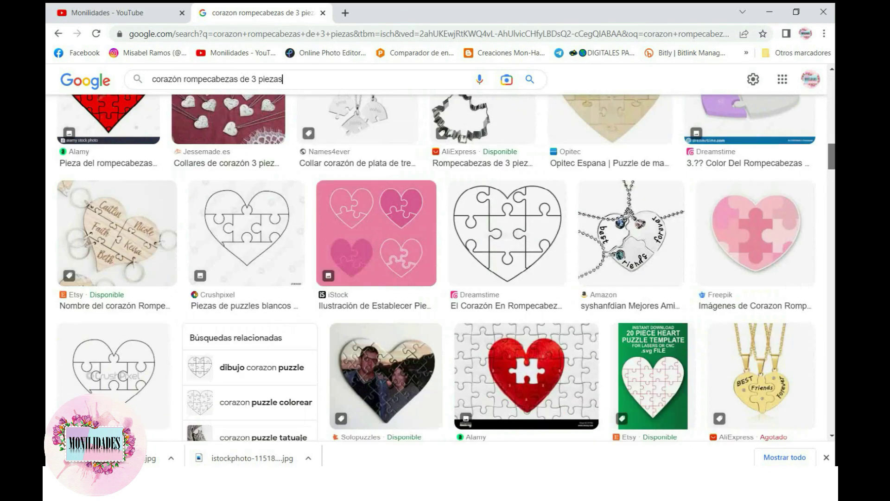
pyautogui.scroll(-5, 445, 267)
pyautogui.scroll(-3, 445, 267)
pyautogui.scroll(-2, 445, 268)
pyautogui.moveTo(831, 193); pyautogui.dragTo(843, 216)
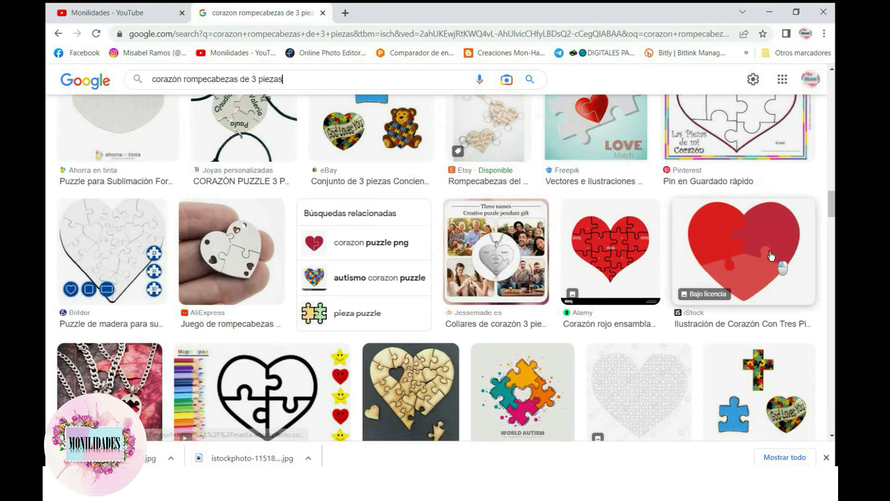
# Save the iStock red three-piece puzzle heart as a JPG in the Desktop corazón folder
pyautogui.click(736, 274)
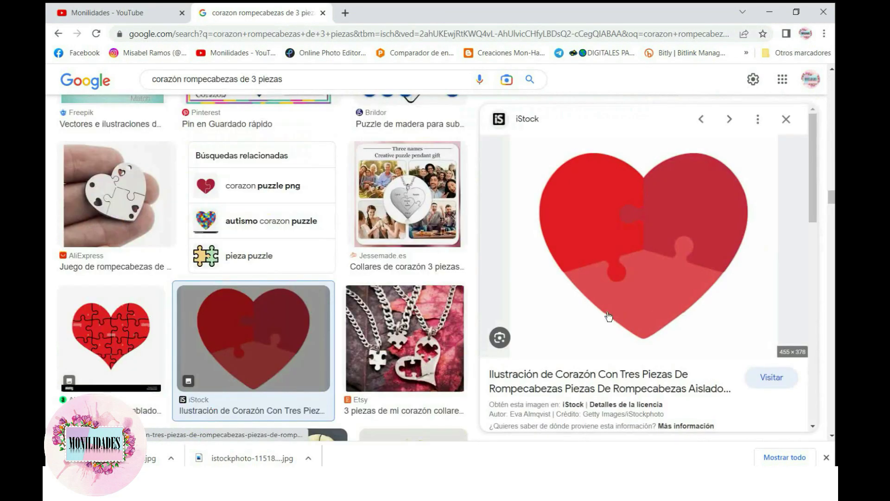
pyautogui.rightClick(648, 225)
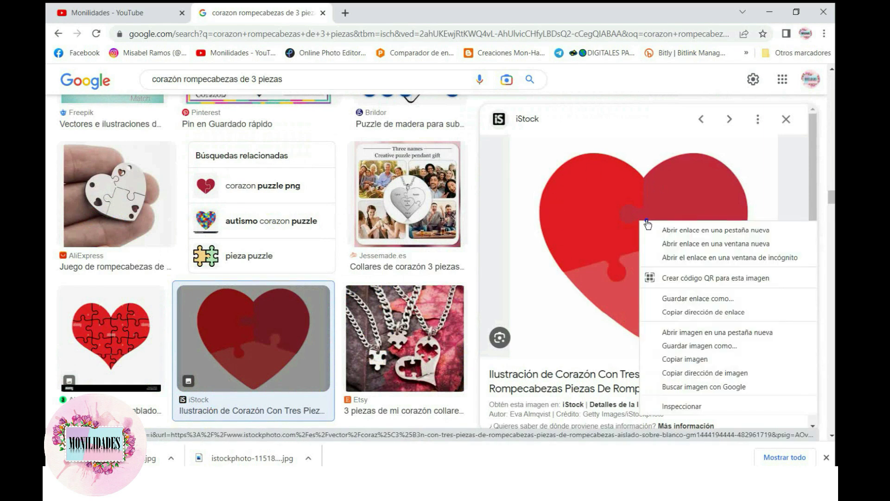
pyautogui.click(742, 349)
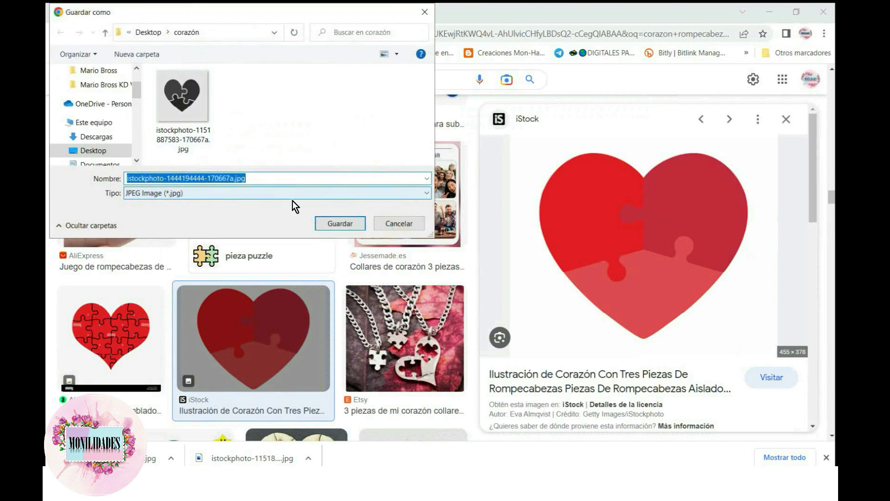
pyautogui.click(339, 225)
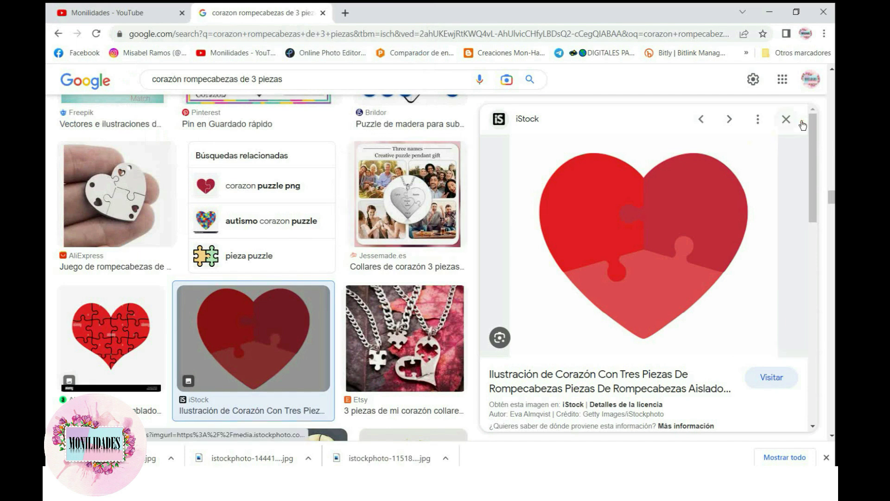
pyautogui.click(786, 118)
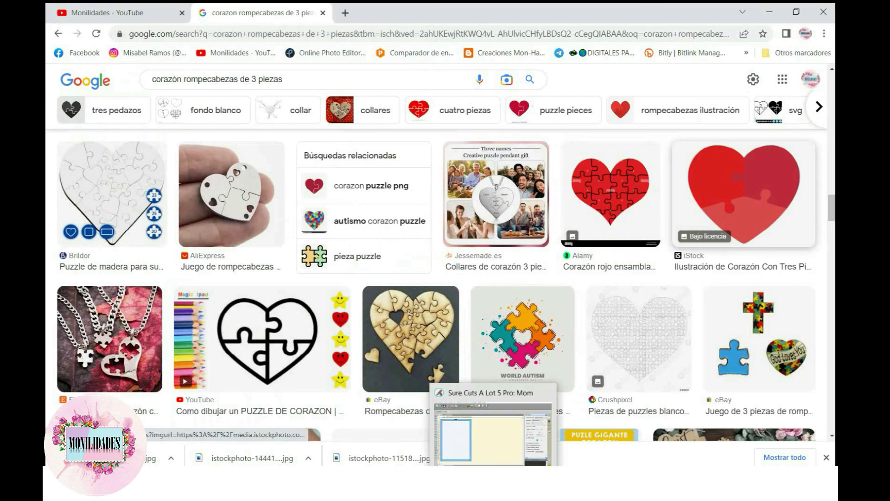
pyautogui.click(485, 431)
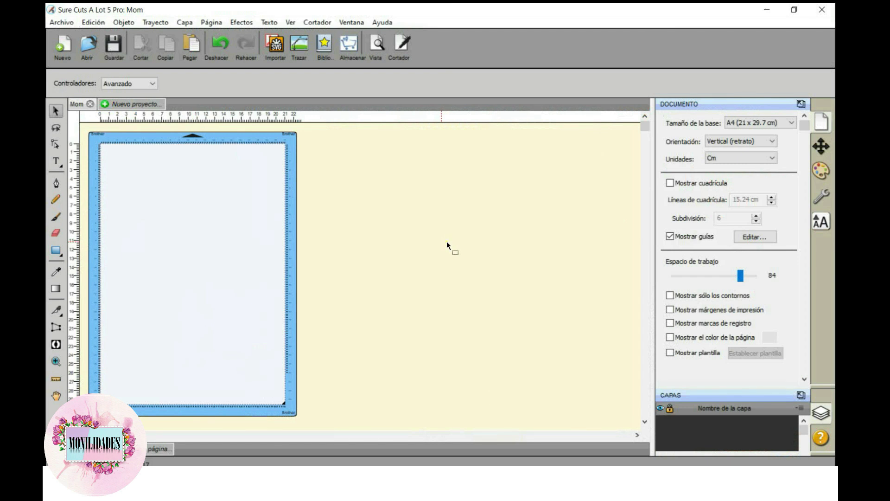
# Draw a rectangle covering nearly the whole A4 page
pyautogui.click(56, 251)
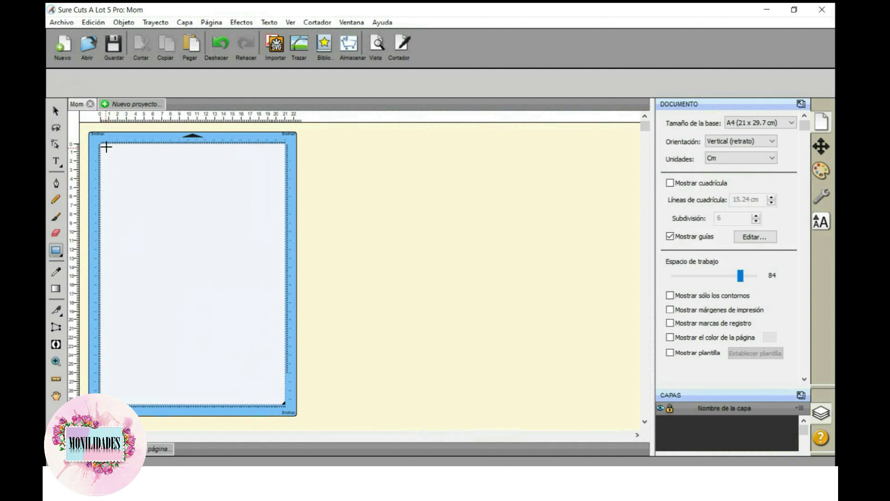
pyautogui.moveTo(106, 147)
pyautogui.mouseDown()
pyautogui.moveTo(235, 258)
pyautogui.moveTo(228, 306)
pyautogui.mouseUp()
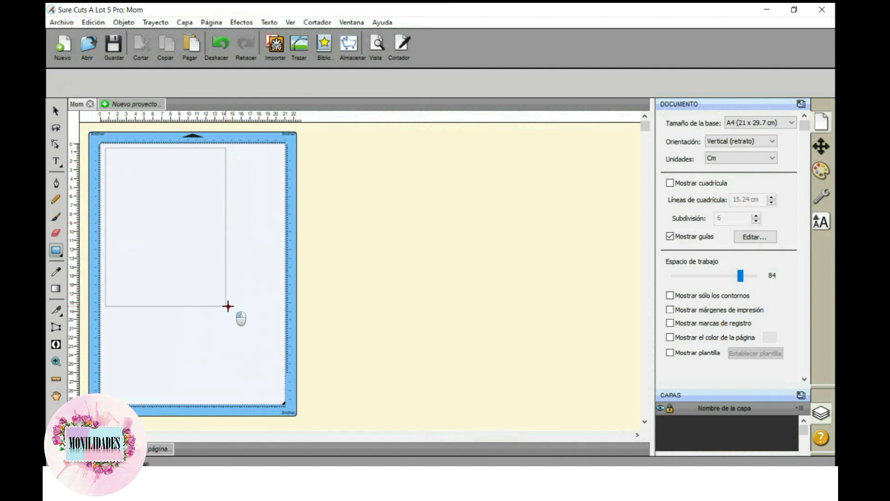
pyautogui.moveTo(228, 306)
pyautogui.mouseDown()
pyautogui.moveTo(280, 367)
pyautogui.moveTo(282, 401)
pyautogui.mouseUp()
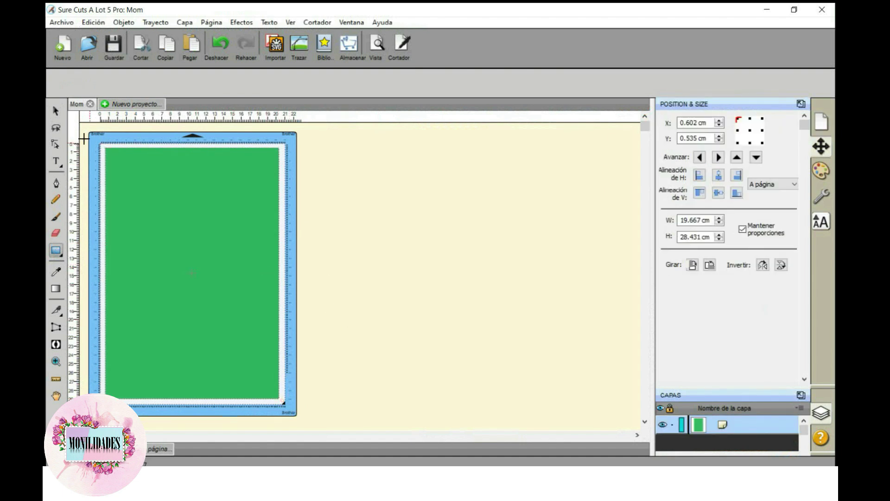
# Give the rectangle no fill (Ninguno) and a black 4.00-width outline
pyautogui.click(834, 174)
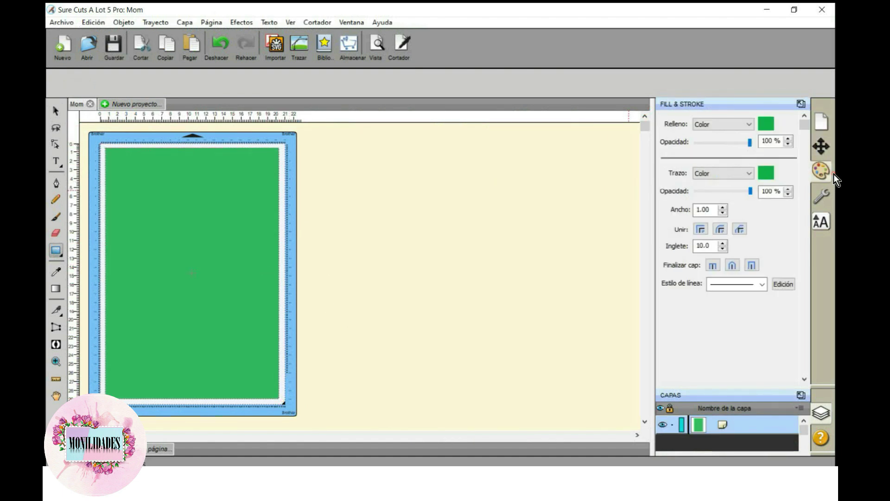
pyautogui.click(749, 124)
pyautogui.click(749, 133)
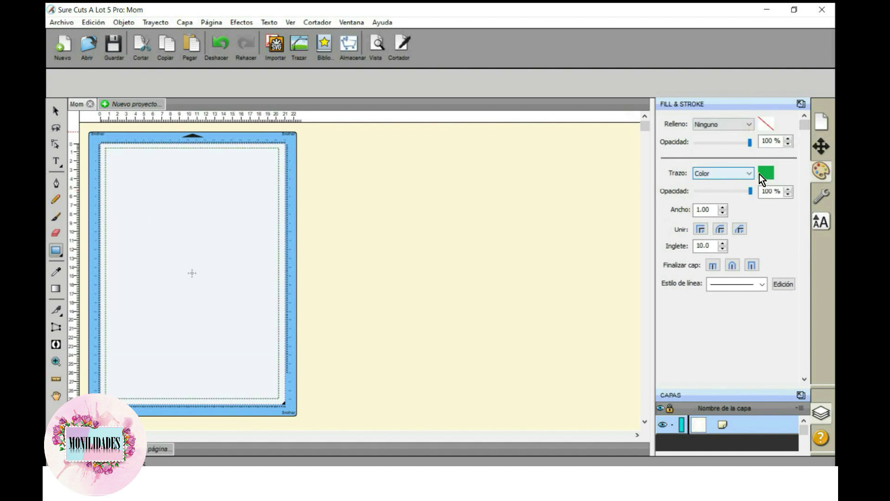
pyautogui.click(769, 170)
pyautogui.click(467, 176)
pyautogui.click(586, 349)
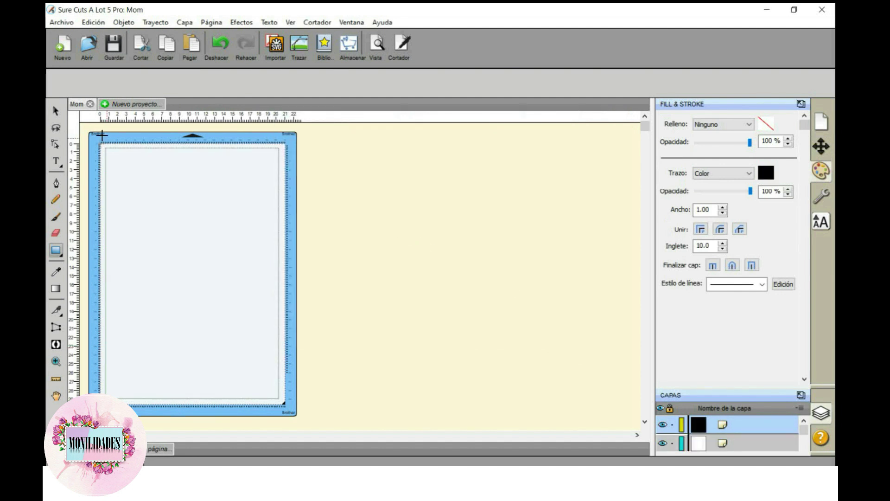
pyautogui.click(57, 109)
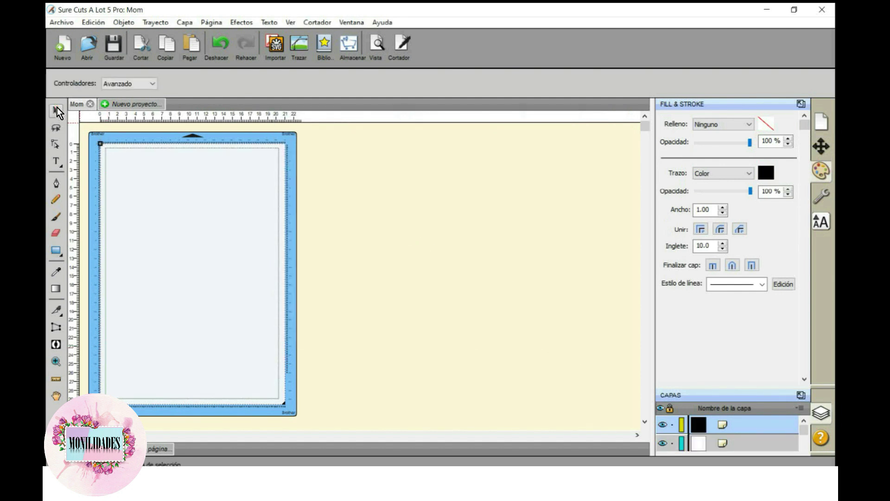
pyautogui.click(279, 206)
pyautogui.click(723, 207)
pyautogui.click(723, 206)
pyautogui.click(722, 207)
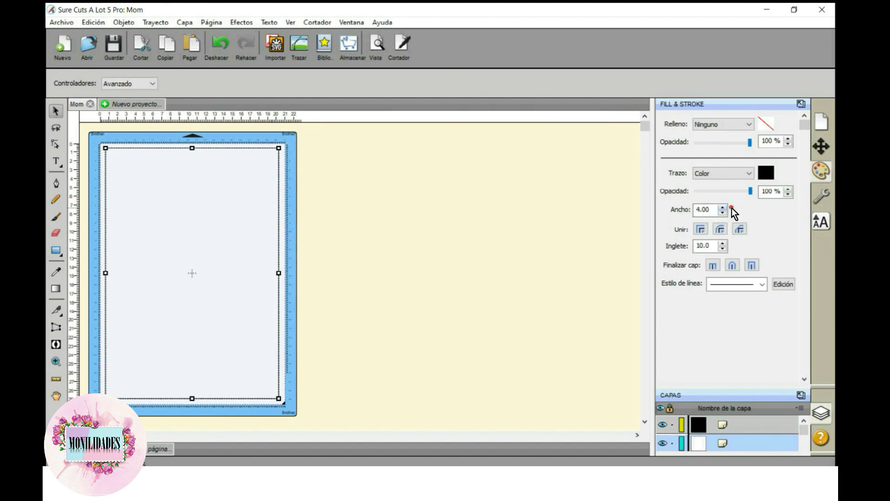
pyautogui.click(340, 256)
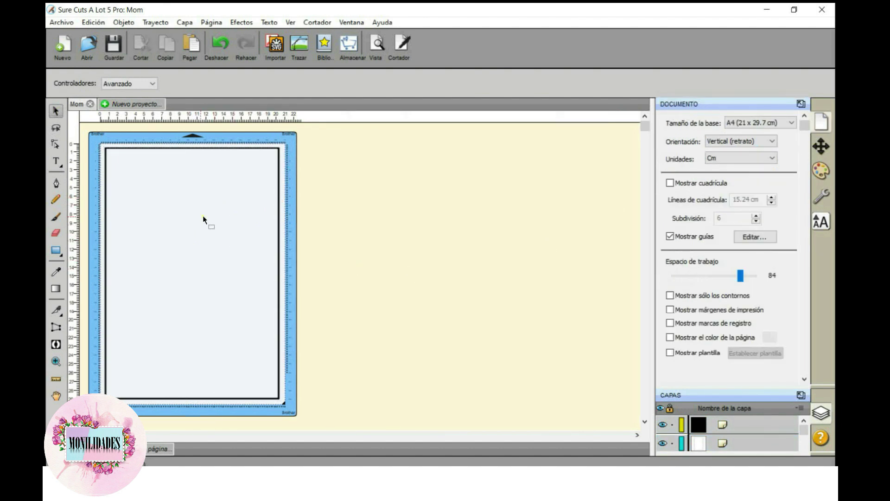
# Load the saved heart image into Trace Image and trace the lower piece's colour
pyautogui.click(301, 48)
pyautogui.click(313, 104)
pyautogui.doubleClick(483, 180)
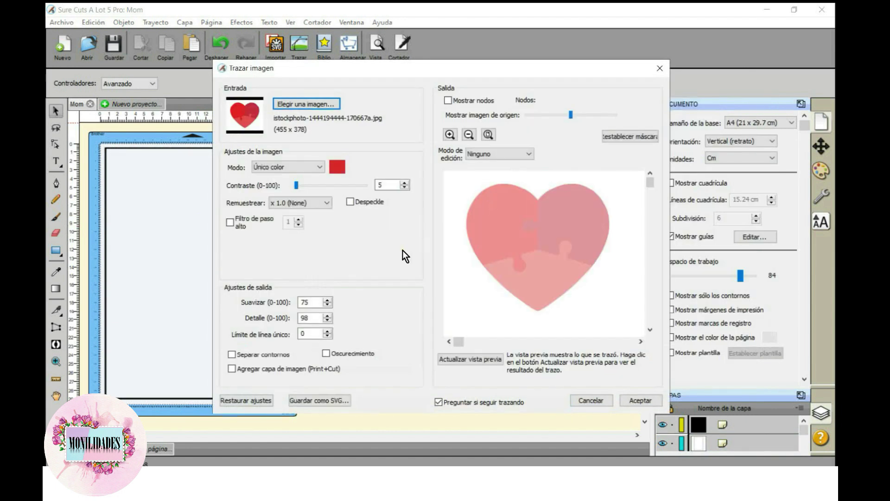
pyautogui.click(344, 167)
pyautogui.click(544, 275)
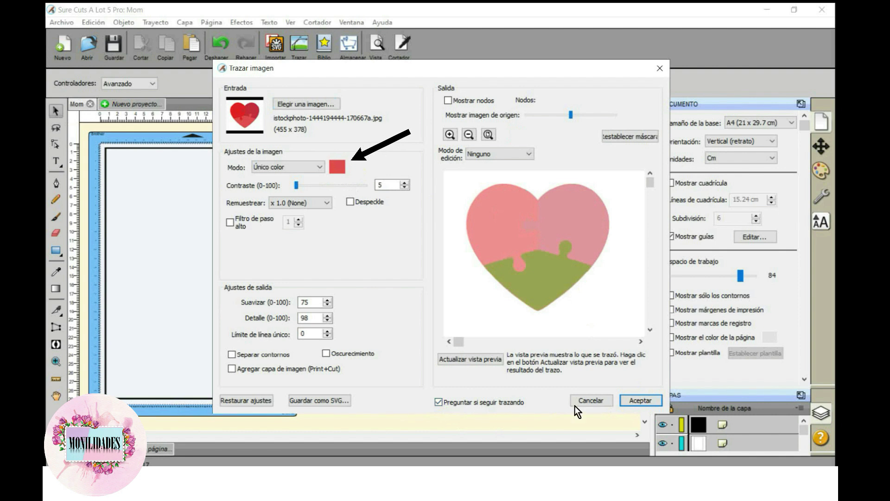
pyautogui.click(636, 400)
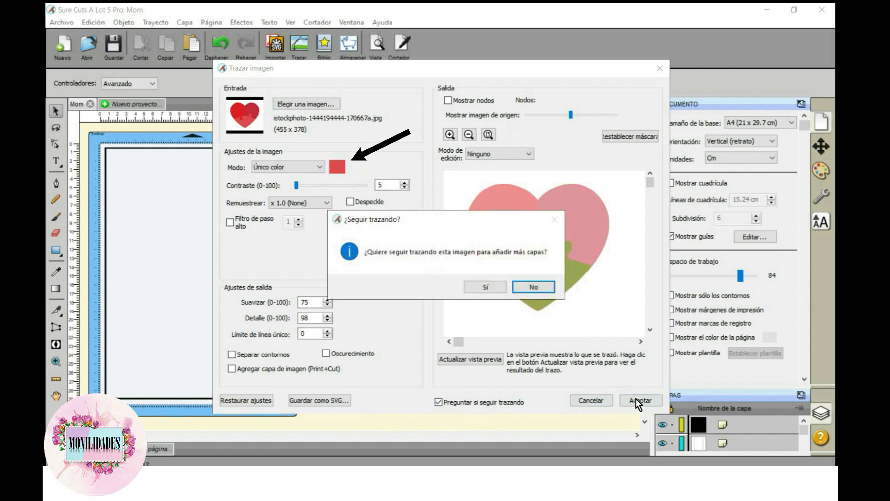
pyautogui.click(495, 287)
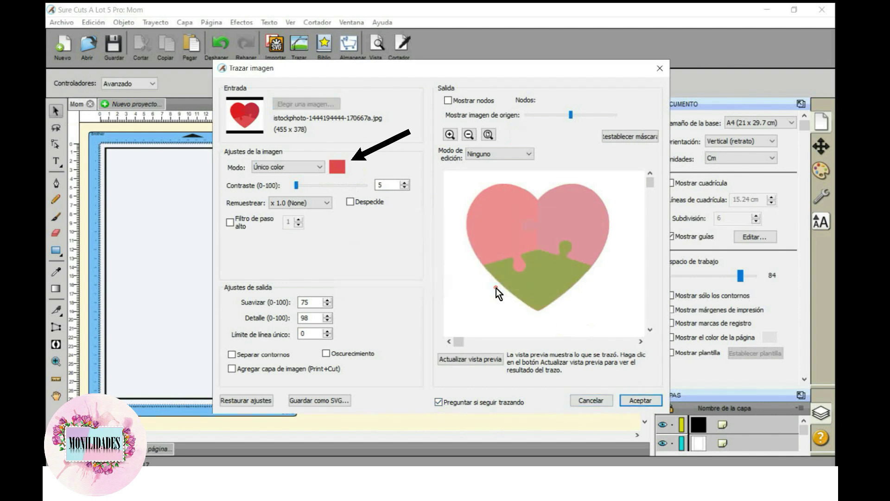
# Trace the top-left and top-right piece colours, then decline further tracing to place the heart
pyautogui.click(338, 166)
pyautogui.click(516, 228)
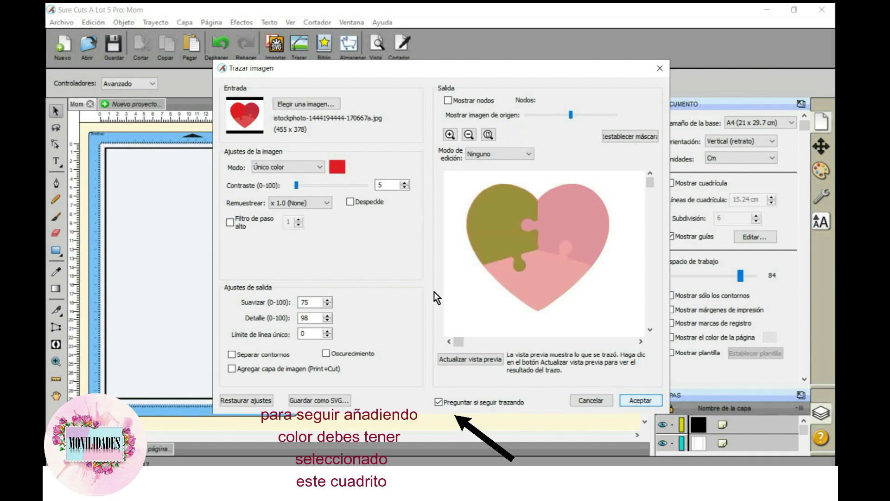
pyautogui.click(480, 289)
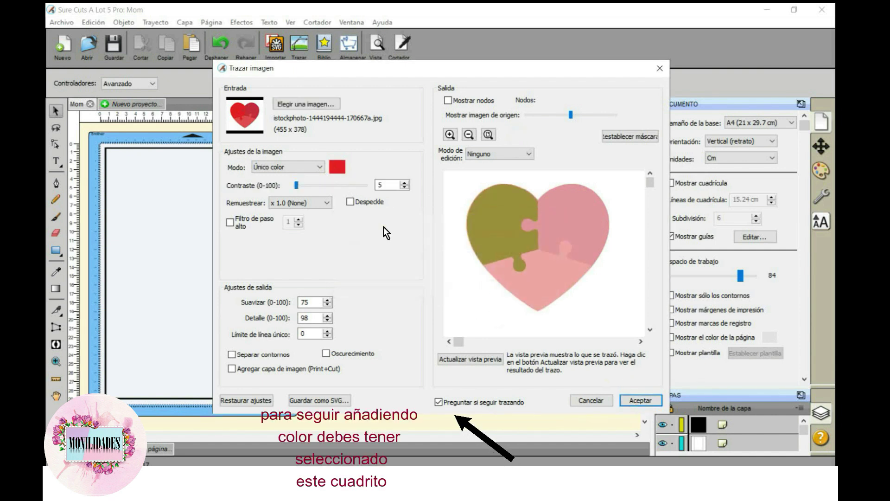
pyautogui.click(343, 168)
pyautogui.click(597, 226)
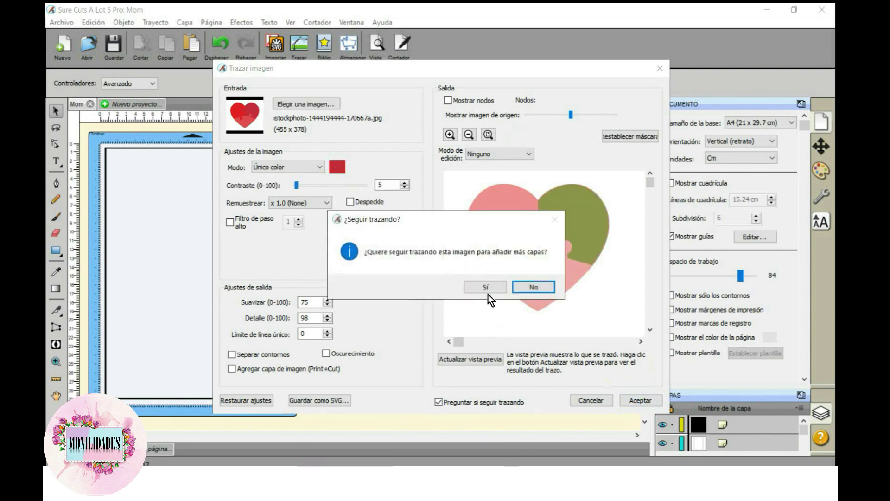
pyautogui.click(538, 286)
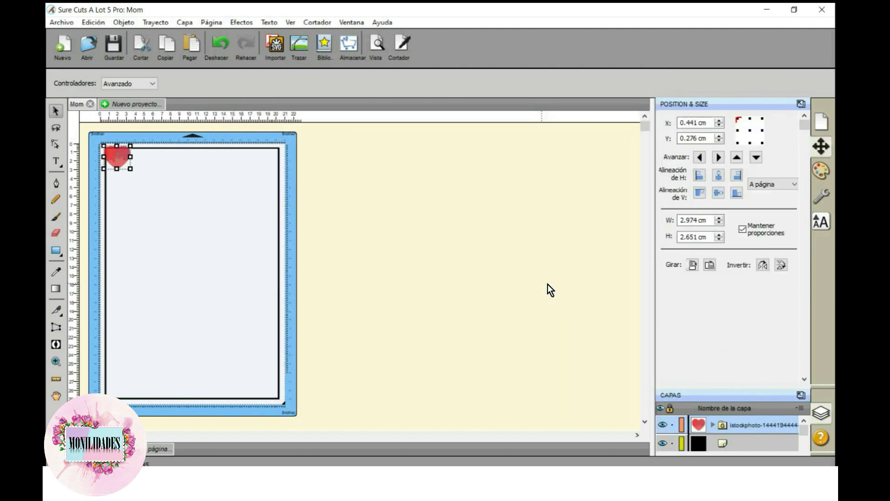
# Enlarge the traced heart to about 9.5 cm wide and centre it on the mat
pyautogui.moveTo(130, 168); pyautogui.dragTo(188, 253)
pyautogui.moveTo(167, 191); pyautogui.dragTo(206, 251)
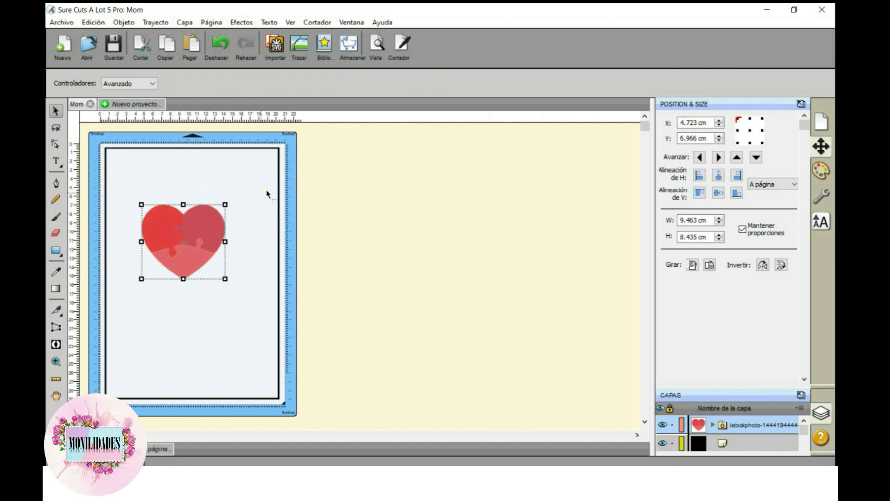
pyautogui.click(267, 194)
# Ungroup the heart into three puzzle pieces with Subgrupo, test-moving pieces then undoing
pyautogui.rightClick(205, 228)
pyautogui.click(205, 224)
pyautogui.rightClick(205, 224)
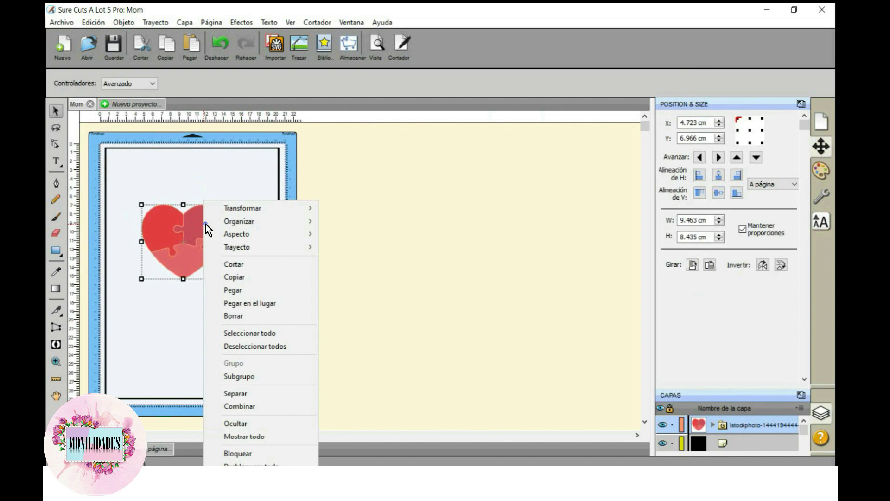
pyautogui.click(286, 379)
pyautogui.moveTo(204, 235); pyautogui.dragTo(261, 209)
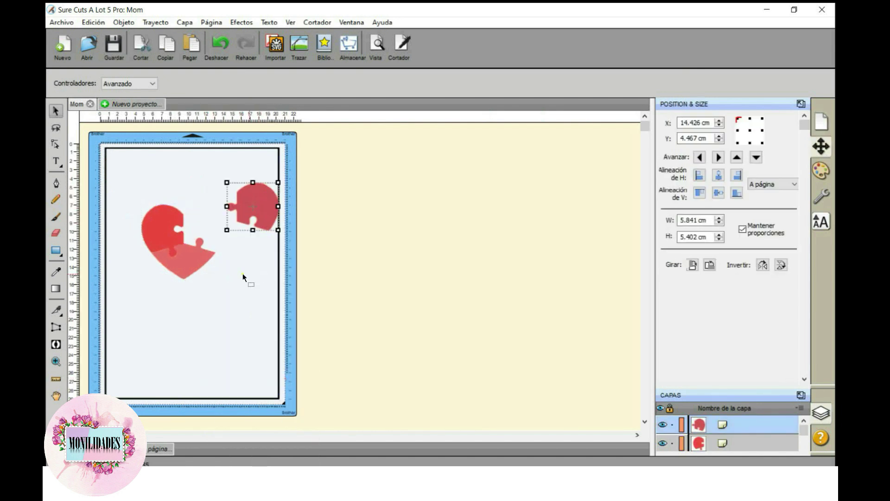
pyautogui.moveTo(191, 264); pyautogui.dragTo(204, 326)
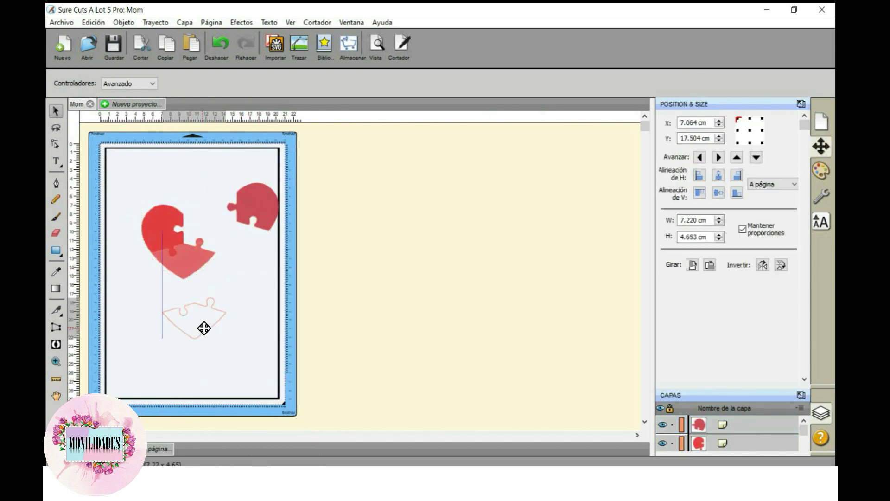
pyautogui.click(223, 37)
# Fill the upper-right puzzle piece with light blue
pyautogui.click(269, 230)
pyautogui.click(215, 225)
pyautogui.click(825, 172)
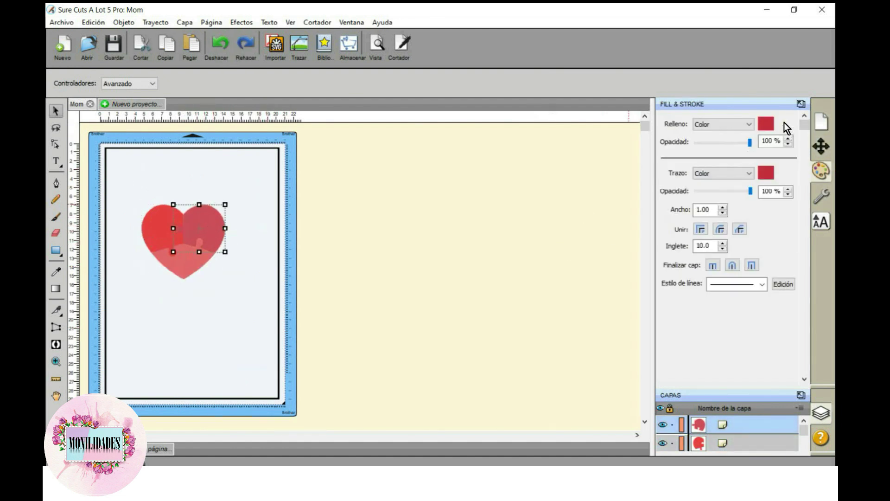
pyautogui.click(771, 125)
pyautogui.click(440, 161)
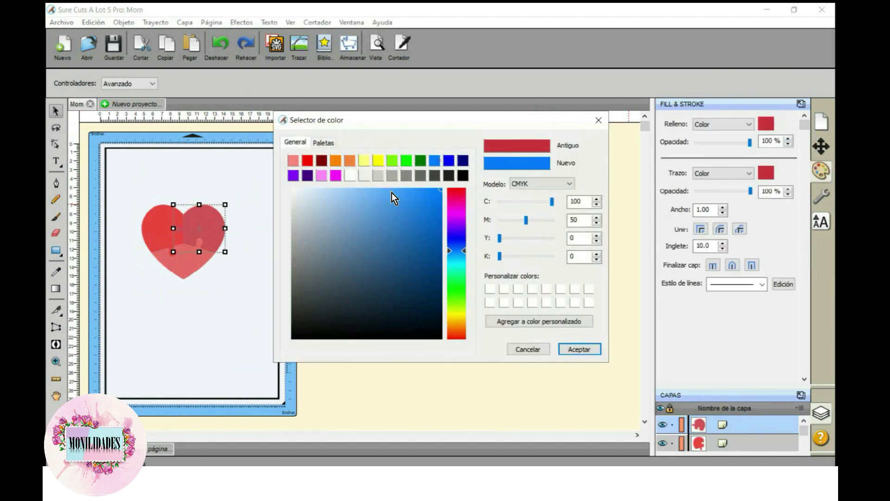
pyautogui.click(372, 195)
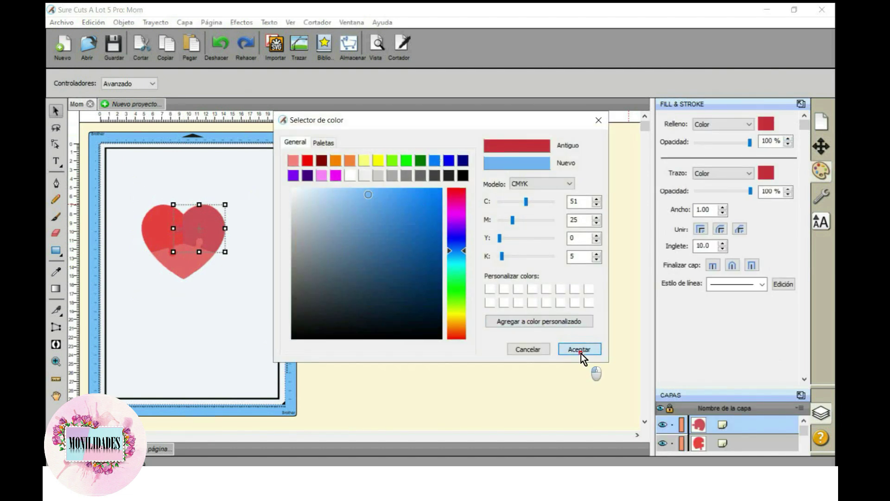
pyautogui.click(580, 349)
# Fill the upper-left puzzle piece with bright yellow
pyautogui.click(159, 222)
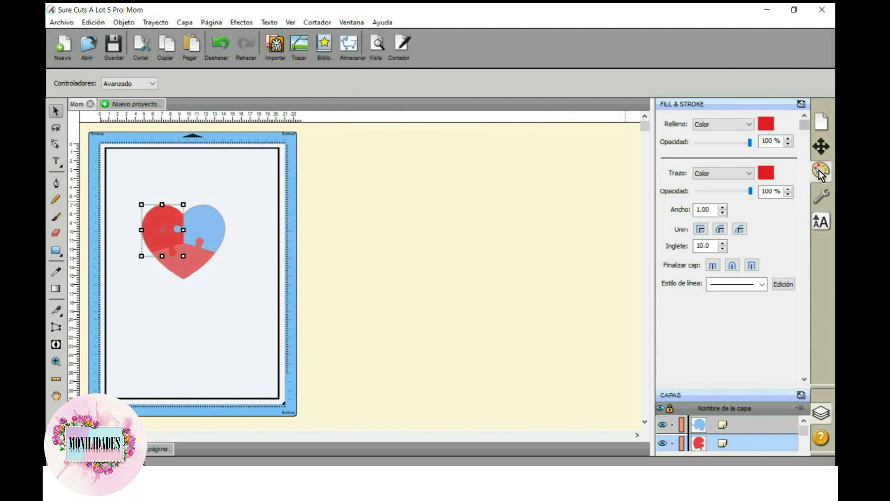
pyautogui.click(763, 125)
pyautogui.click(365, 160)
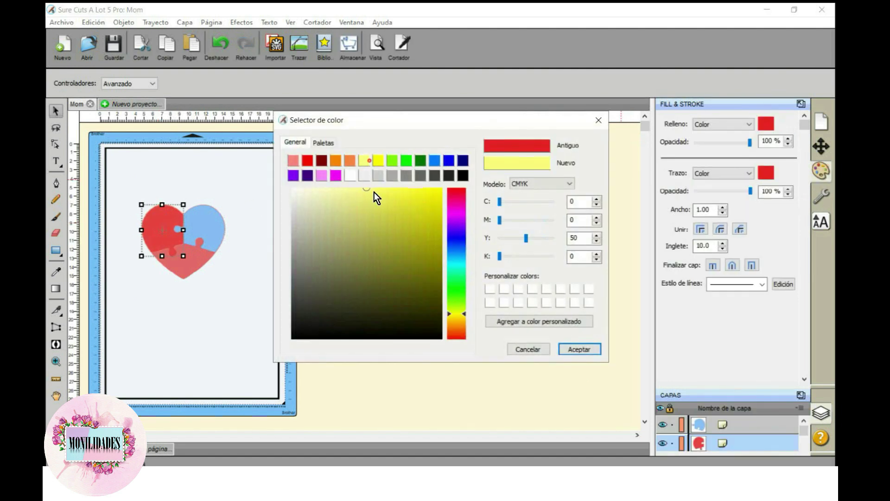
pyautogui.moveTo(374, 257); pyautogui.dragTo(374, 248)
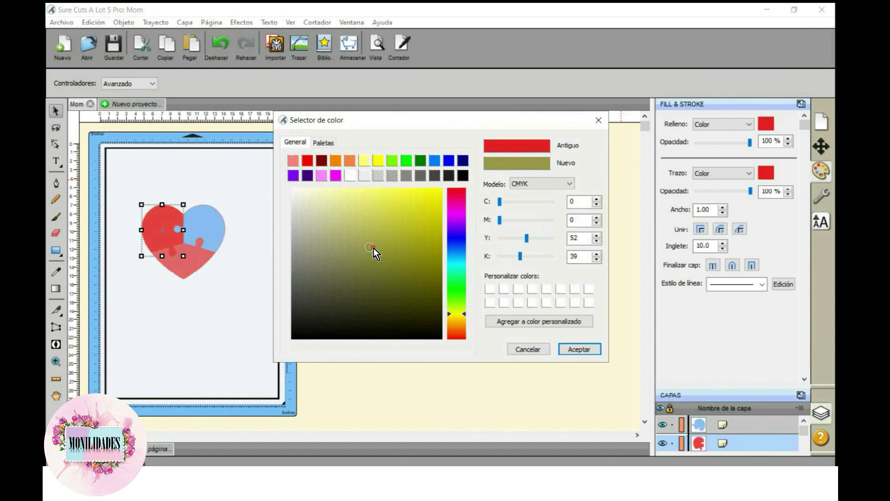
pyautogui.click(375, 213)
pyautogui.click(386, 197)
pyautogui.click(398, 198)
pyautogui.click(443, 196)
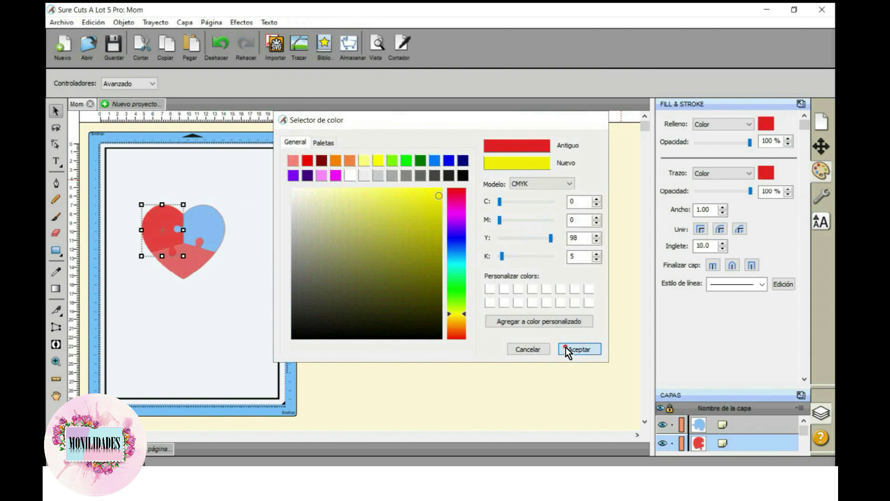
pyautogui.click(565, 346)
# Fill the bottom puzzle piece with light pink
pyautogui.click(195, 267)
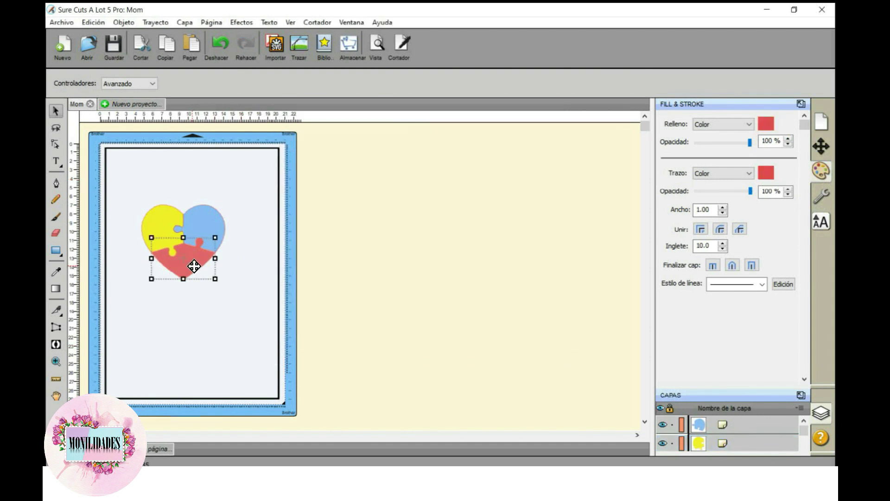
pyautogui.click(767, 124)
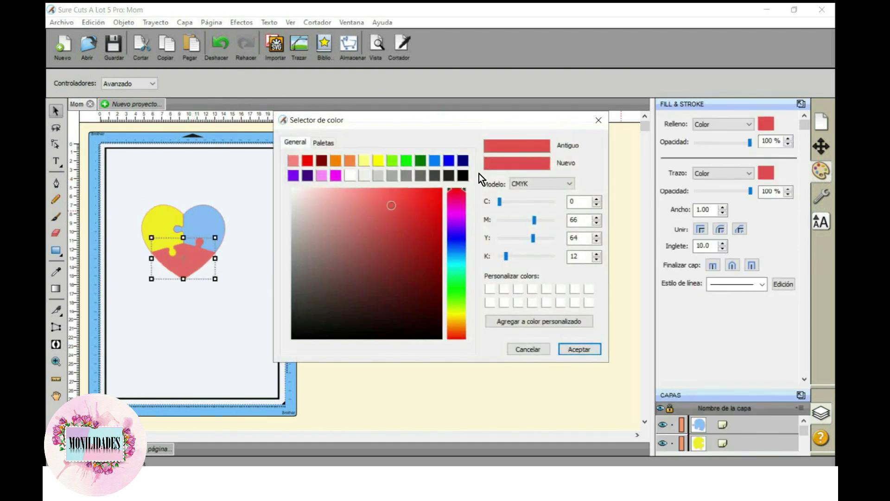
pyautogui.click(322, 176)
pyautogui.click(342, 196)
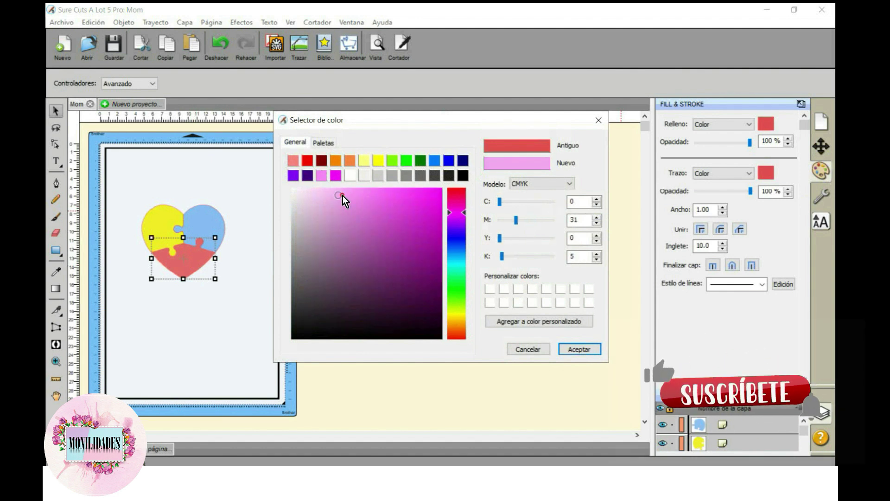
pyautogui.click(585, 351)
# Group the three coloured heart pieces together
pyautogui.click(255, 324)
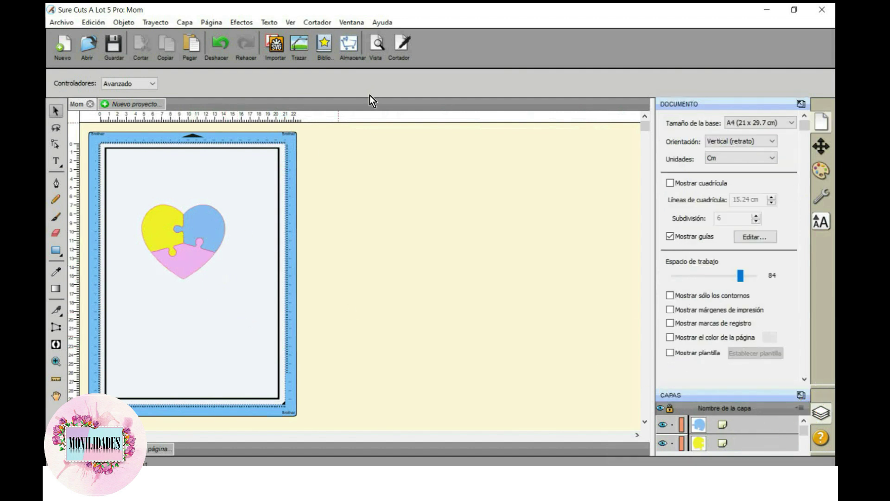
pyautogui.moveTo(130, 191)
pyautogui.mouseDown()
pyautogui.moveTo(244, 257)
pyautogui.moveTo(212, 344)
pyautogui.mouseUp()
pyautogui.rightClick(217, 232)
pyautogui.click(246, 363)
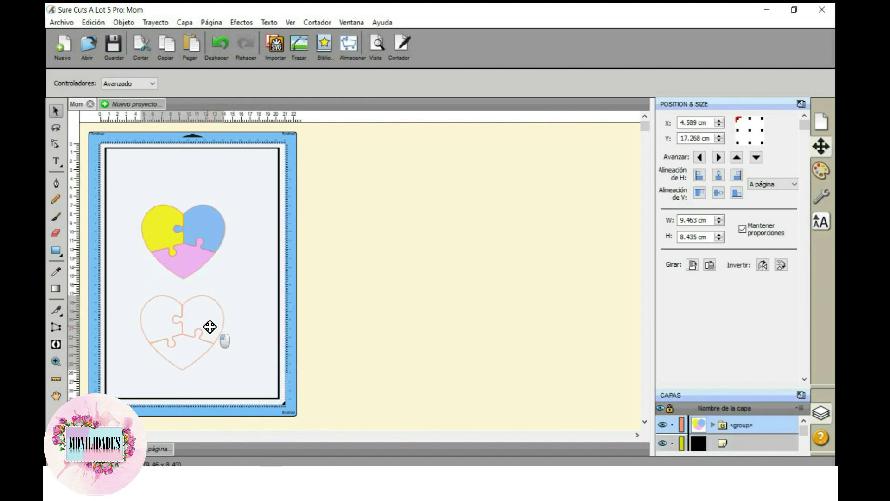
pyautogui.click(325, 44)
pyautogui.moveTo(413, 193)
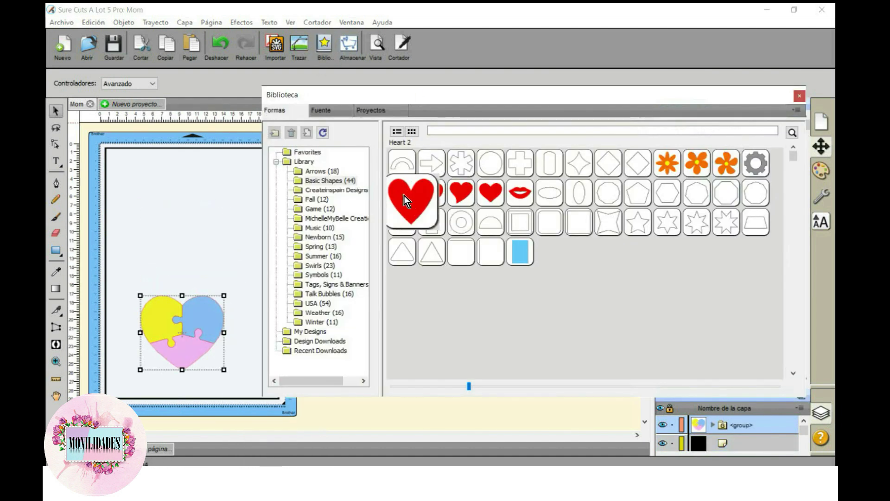
# Add a red heart from Basic Shapes and move it beside the puzzle heart
pyautogui.doubleClick(460, 200)
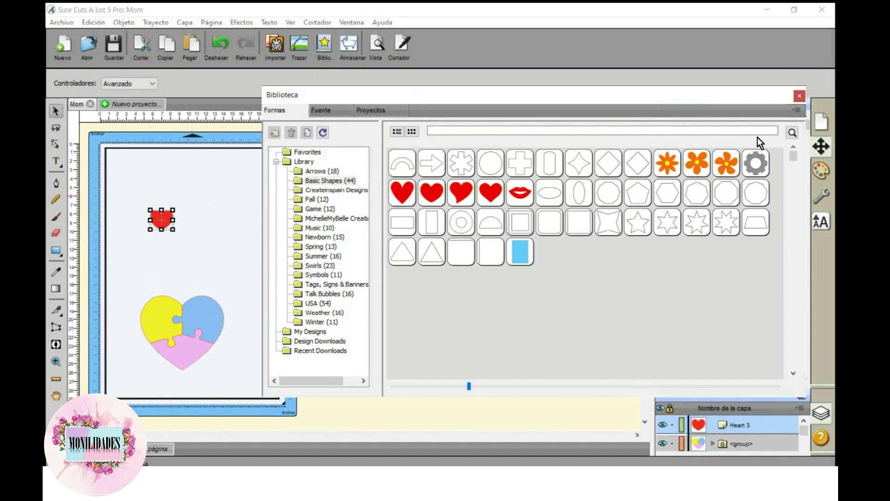
pyautogui.click(806, 97)
pyautogui.moveTo(161, 220)
pyautogui.mouseDown()
pyautogui.moveTo(185, 339)
pyautogui.moveTo(276, 293)
pyautogui.moveTo(263, 261)
pyautogui.mouseUp()
pyautogui.click(204, 320)
# Centre the red heart vertically in the puzzle heart and enlarge it to 2.808 × 2.393 cm
pyautogui.click(279, 295)
pyautogui.moveTo(280, 297); pyautogui.dragTo(207, 323)
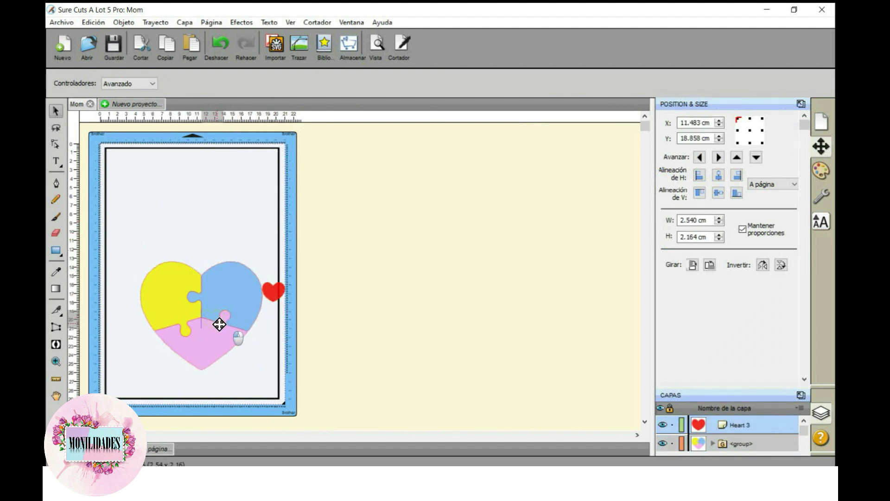
pyautogui.keyDown('shift'); pyautogui.click(237, 290); pyautogui.keyUp('shift')
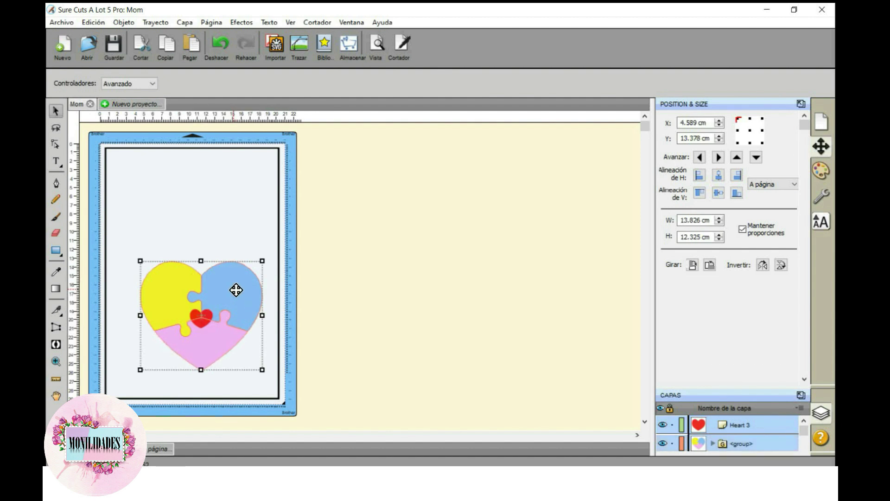
pyautogui.click(796, 184)
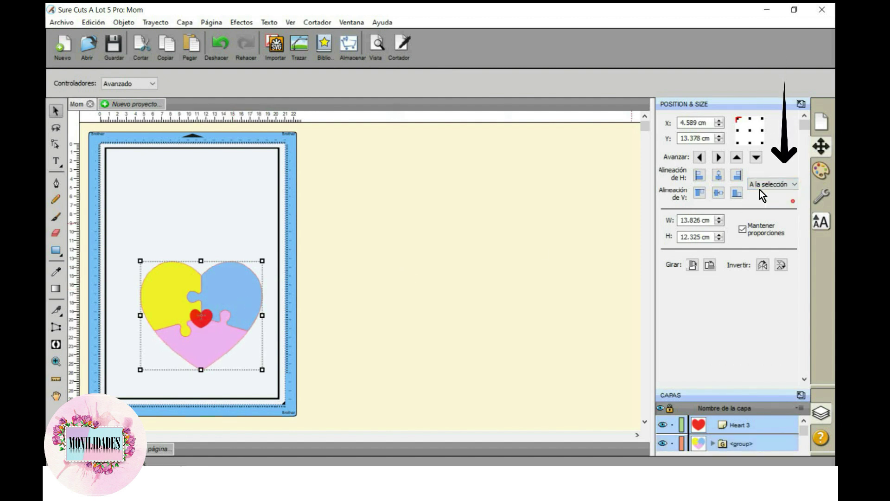
pyautogui.click(722, 193)
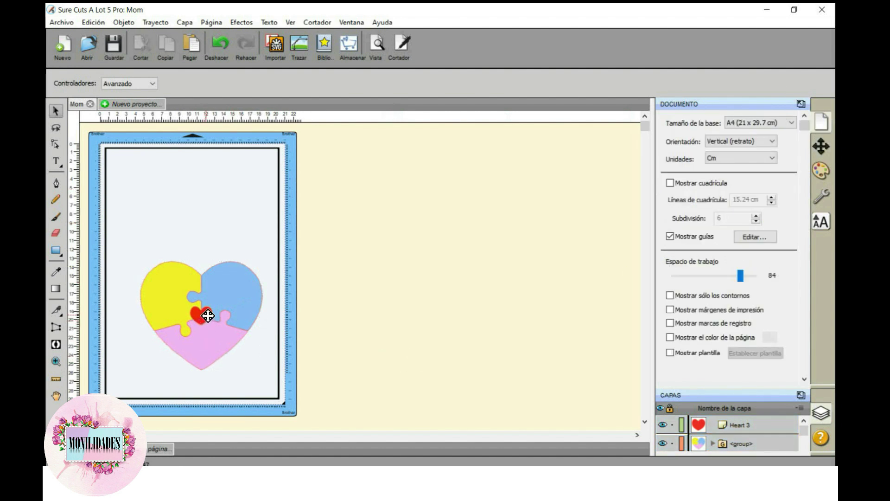
pyautogui.click(199, 313)
pyautogui.moveTo(214, 326); pyautogui.dragTo(218, 330)
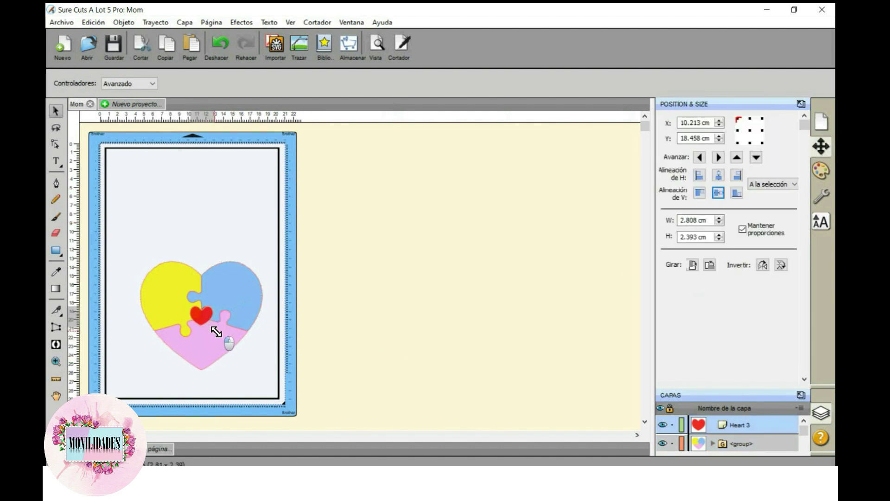
pyautogui.click(235, 294)
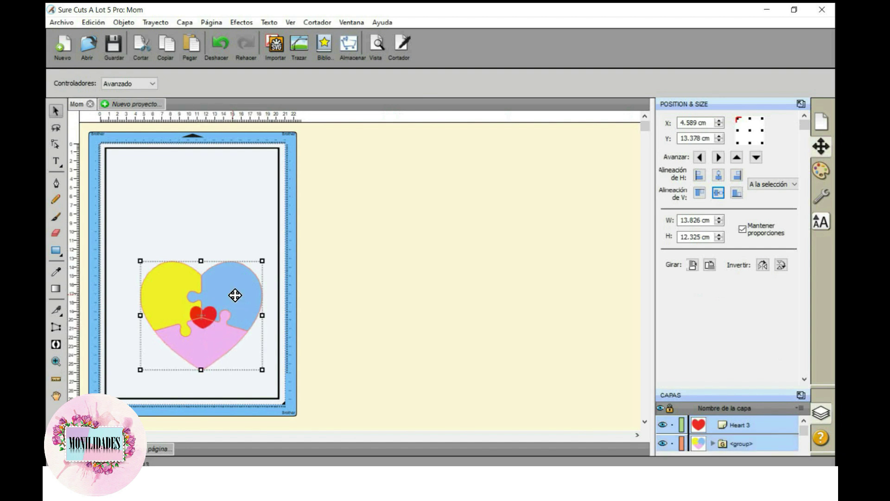
pyautogui.click(351, 271)
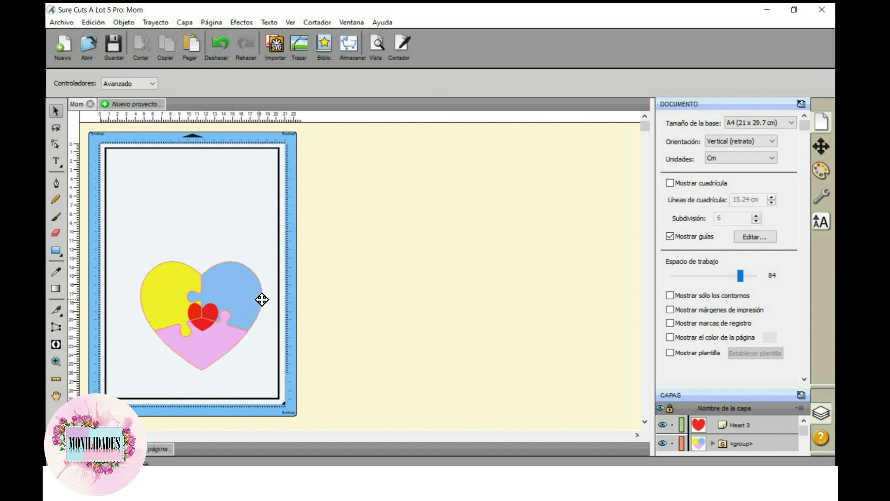
# Duplicate the page-frame rectangle with Copiar and Pegar
pyautogui.click(280, 217)
pyautogui.rightClick(281, 218)
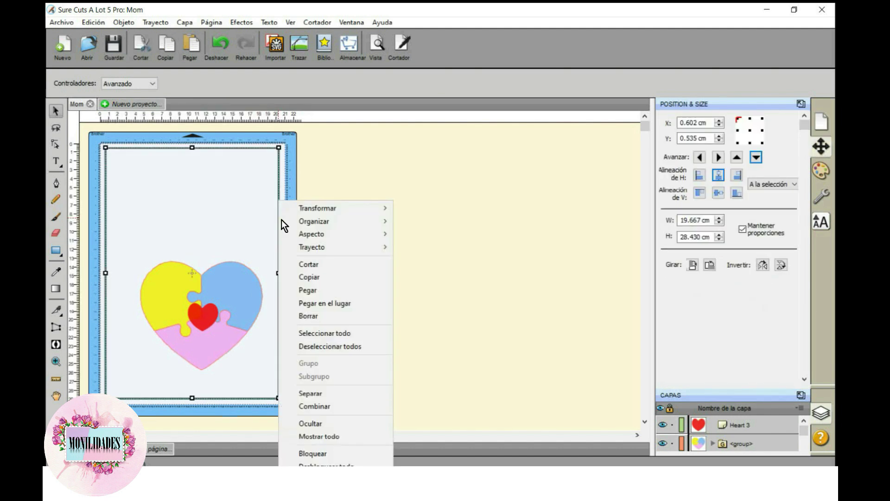
pyautogui.click(317, 279)
pyautogui.rightClick(306, 262)
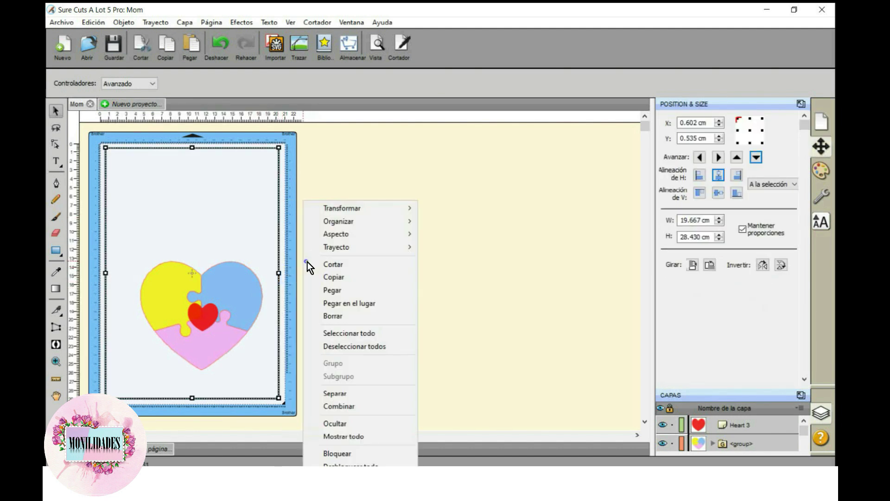
pyautogui.click(332, 292)
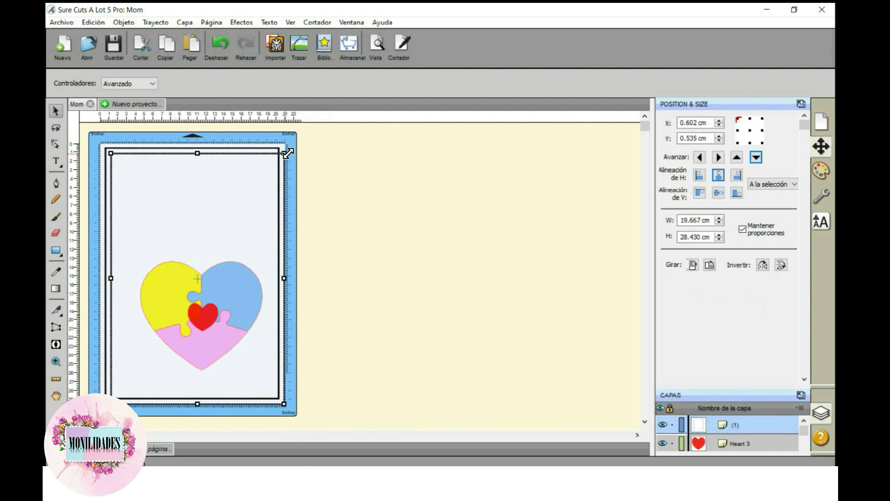
# Resize the copy into a 14.491 × 14.516 cm upper frame and lower the puzzle heart
pyautogui.moveTo(288, 153); pyautogui.dragTo(196, 236)
pyautogui.click(246, 312)
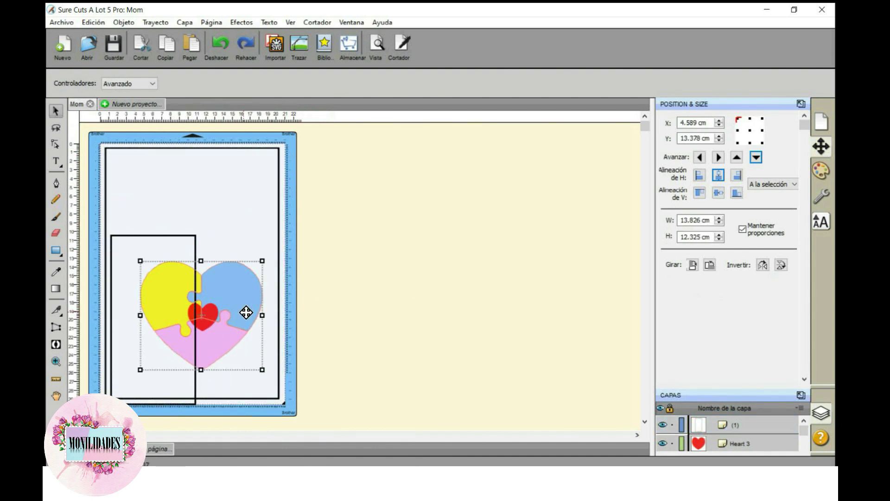
pyautogui.moveTo(212, 318); pyautogui.dragTo(208, 337)
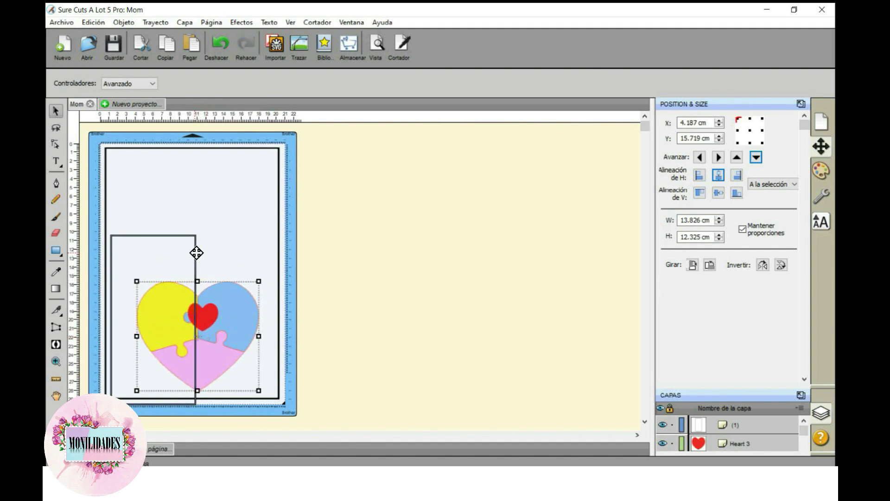
pyautogui.moveTo(198, 252); pyautogui.dragTo(237, 174)
pyautogui.moveTo(191, 157); pyautogui.dragTo(192, 197)
pyautogui.moveTo(235, 232)
pyautogui.mouseDown()
pyautogui.moveTo(235, 192)
pyautogui.moveTo(260, 220)
pyautogui.mouseUp()
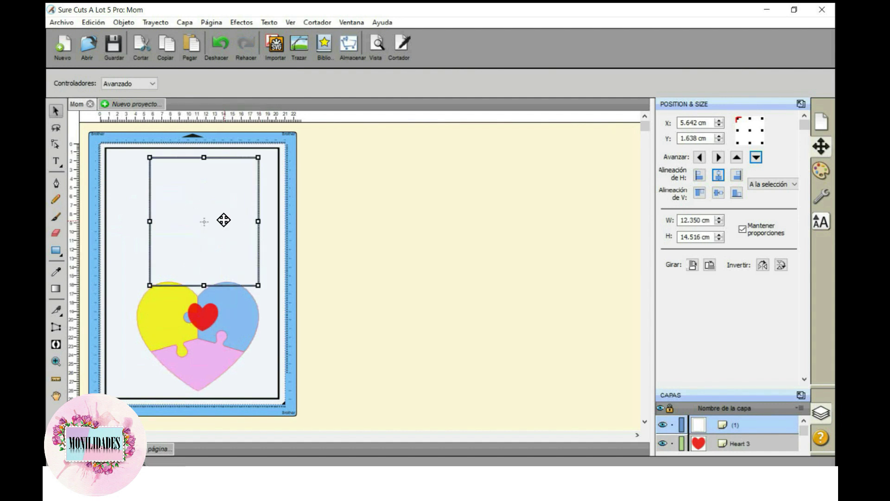
pyautogui.moveTo(149, 221); pyautogui.dragTo(131, 222)
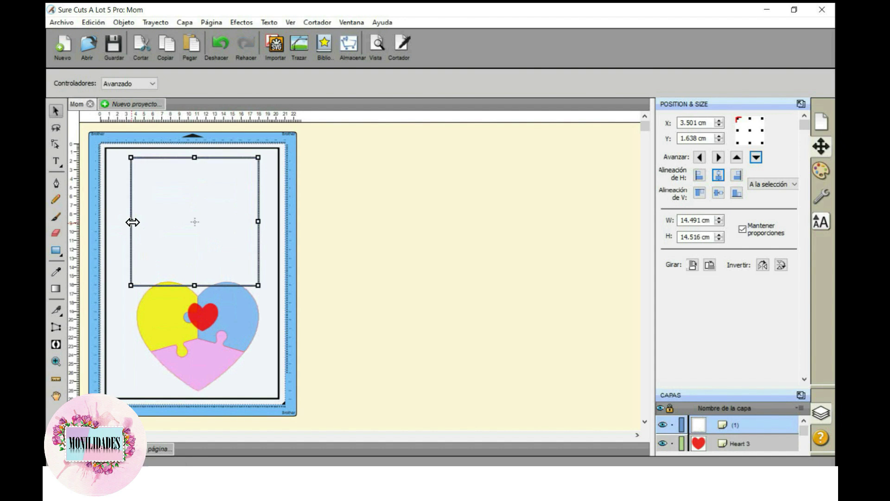
pyautogui.click(206, 328)
# Move the 3.410 × 3.166 cm red heart onto the puzzle heart's centre, nudging it left
pyautogui.moveTo(206, 330); pyautogui.dragTo(207, 340)
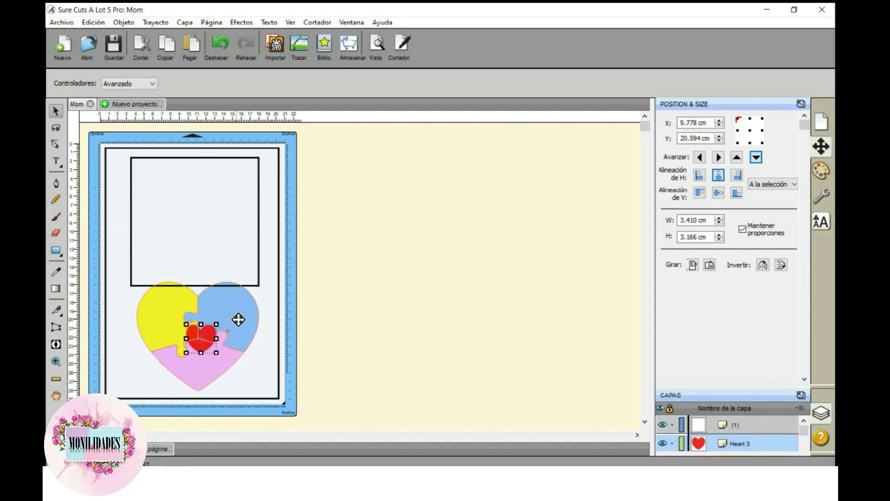
pyautogui.click(232, 366)
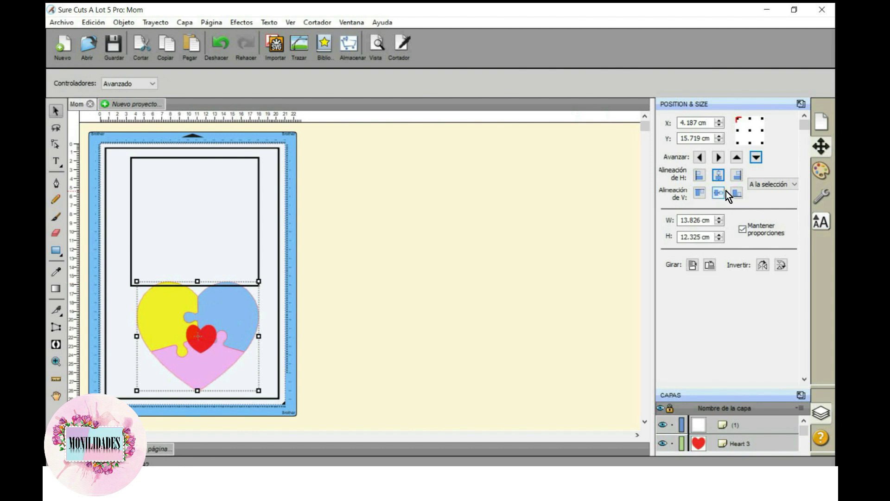
pyautogui.click(413, 327)
pyautogui.click(204, 340)
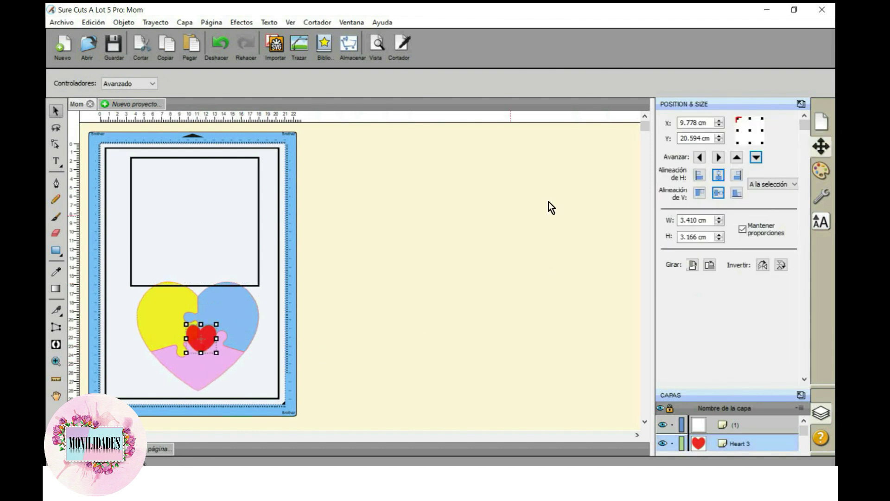
pyautogui.click(708, 158)
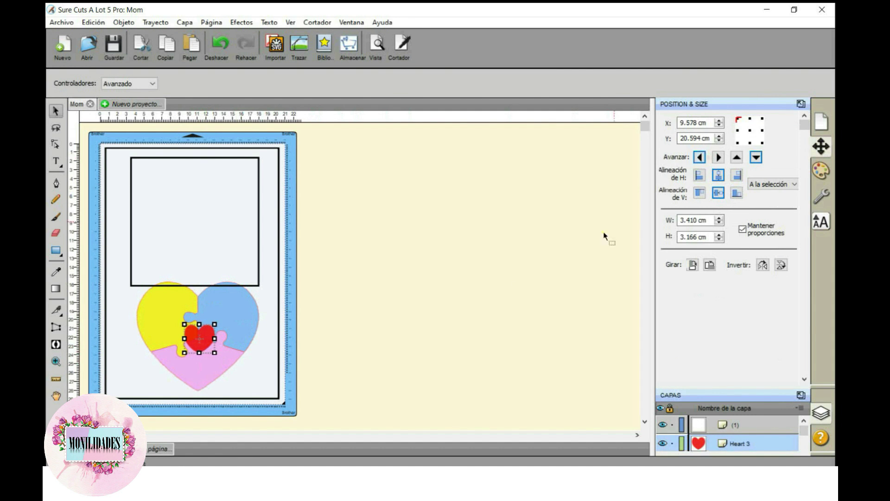
pyautogui.click(490, 300)
pyautogui.click(207, 342)
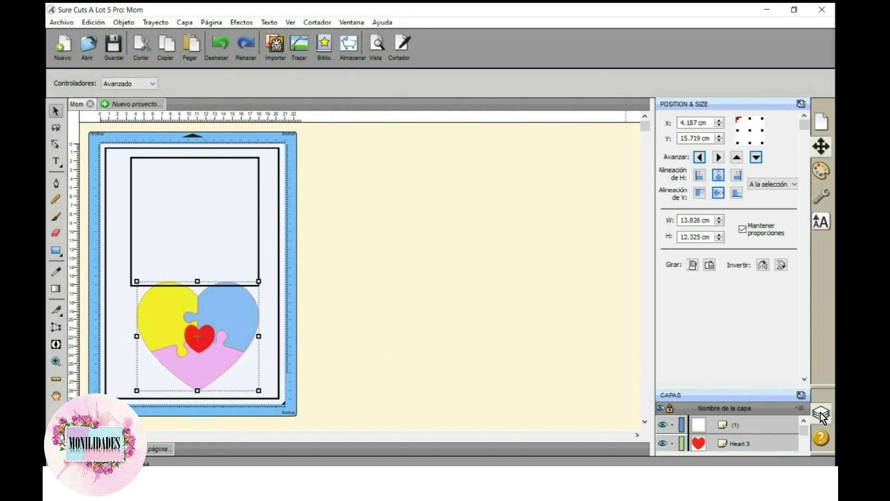
# Hide the red heart layer while keeping the puzzle heart visible
pyautogui.click(373, 213)
pyautogui.click(373, 231)
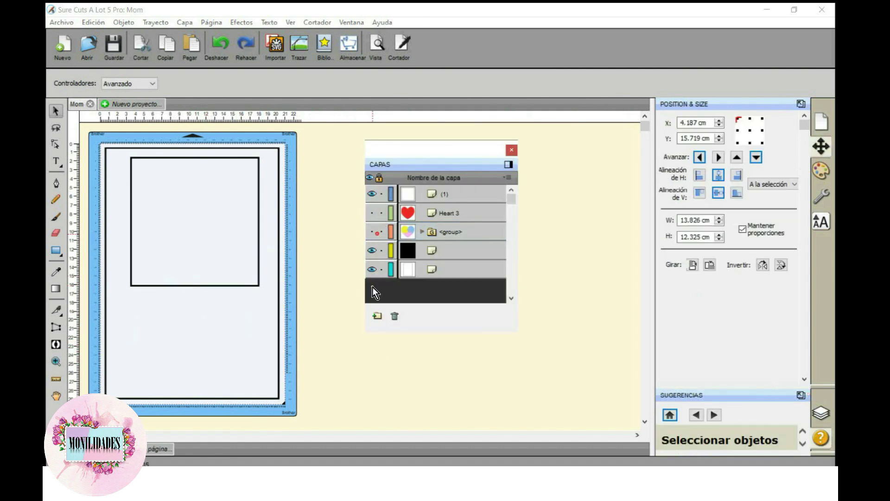
pyautogui.click(373, 230)
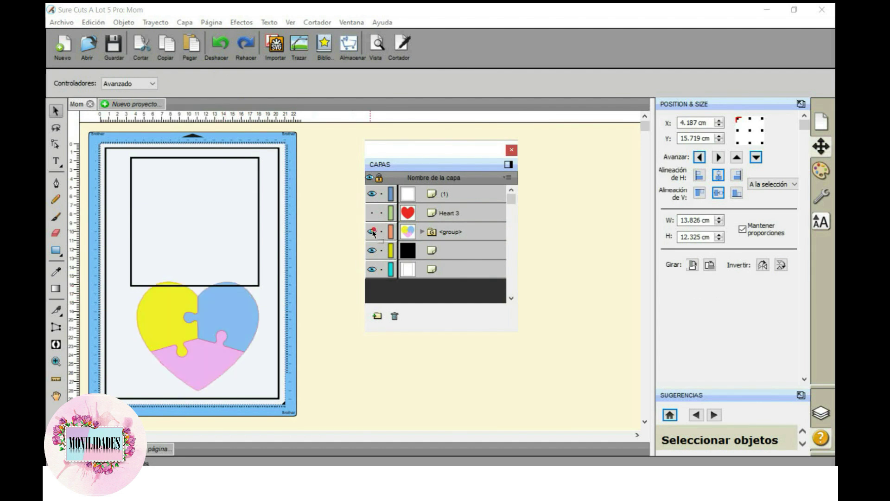
# Shrink the puzzle heart to about 10.7 cm wide and centre Mamá over TÚ AMOR
pyautogui.click(237, 312)
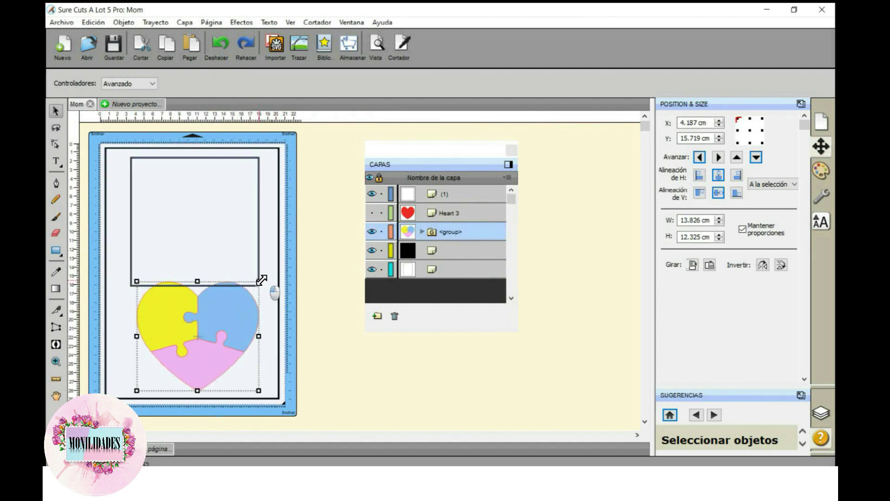
pyautogui.moveTo(261, 284); pyautogui.dragTo(233, 306)
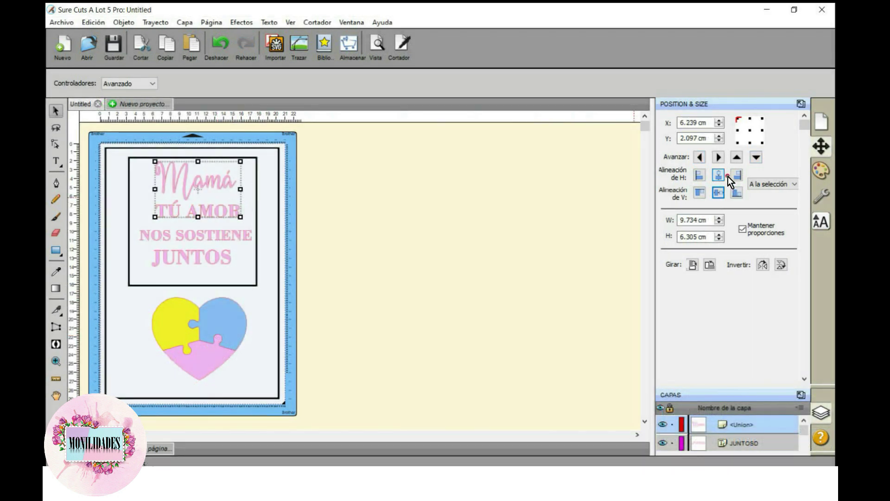
pyautogui.click(718, 177)
# Group Mamá with TÚ AMOR and centre NOS SOSTIENE horizontally with them
pyautogui.rightClick(240, 210)
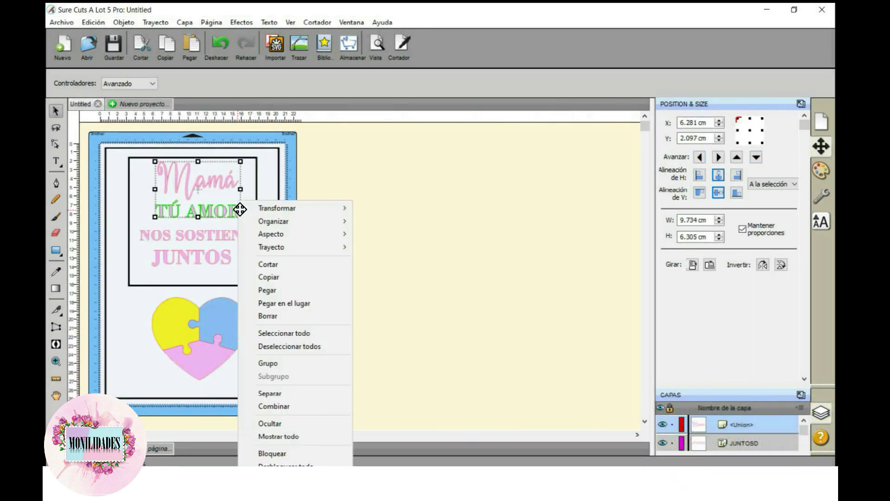
pyautogui.click(298, 366)
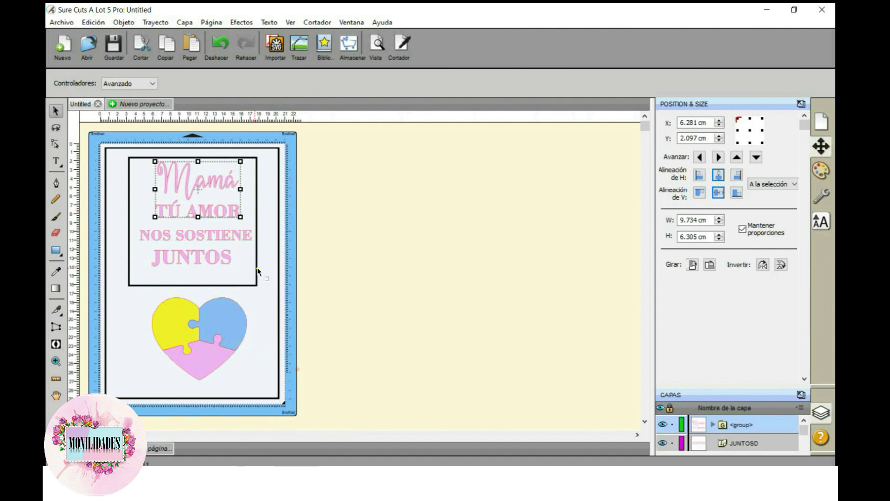
pyautogui.keyDown('shift'); pyautogui.click(242, 239); pyautogui.keyUp('shift')
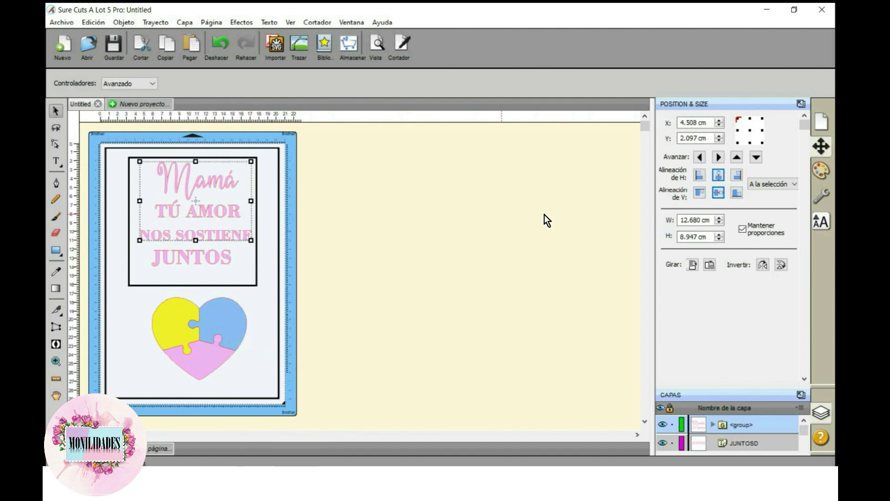
pyautogui.click(731, 176)
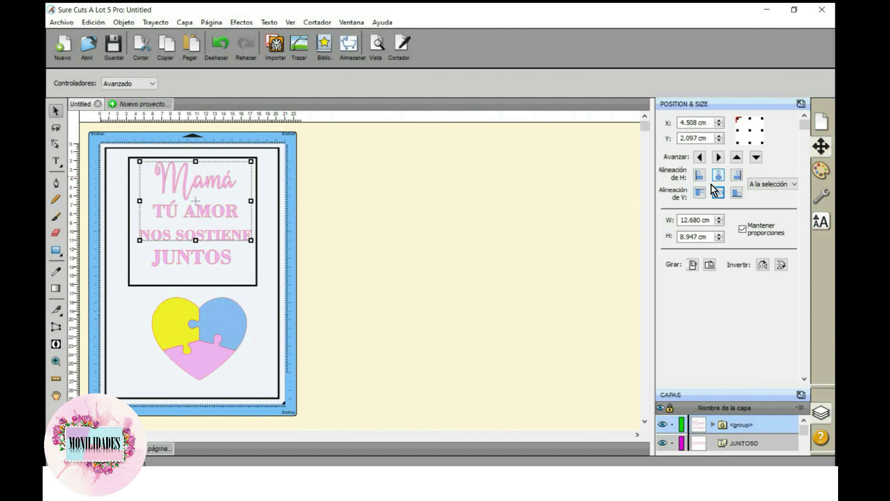
# Group the three lines, then centre JUNTOS horizontally with the group
pyautogui.rightClick(236, 237)
pyautogui.click(289, 362)
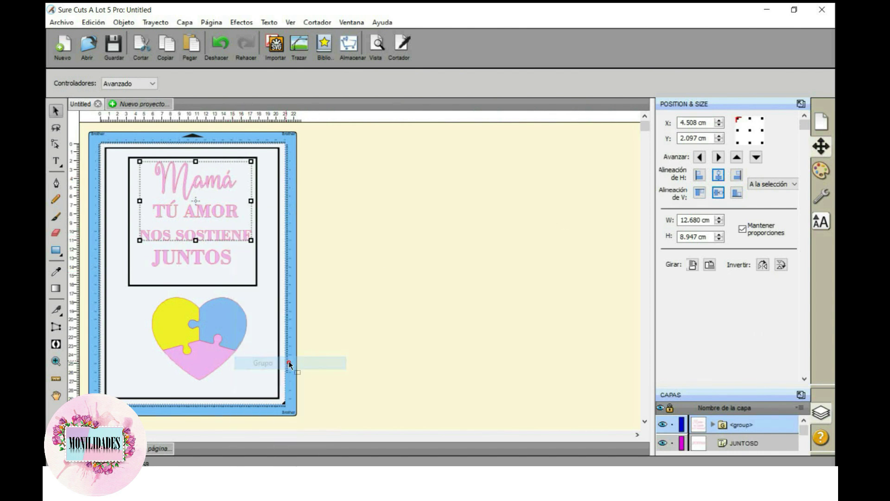
pyautogui.keyDown('shift'); pyautogui.click(226, 254); pyautogui.keyUp('shift')
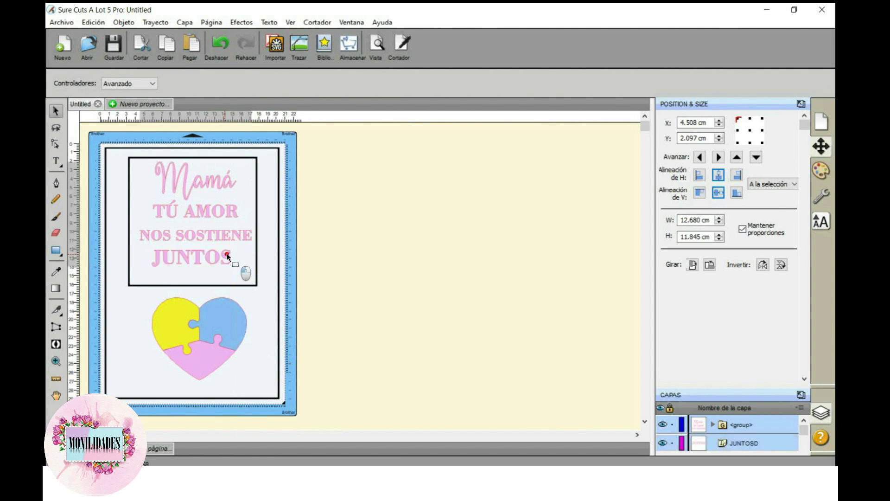
pyautogui.click(727, 176)
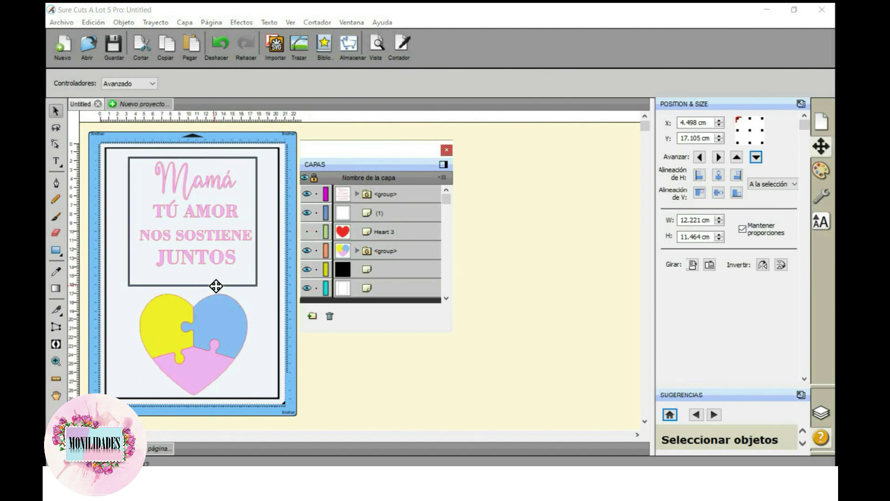
# Centre the text group horizontally and vertically in the rectangle frame and group them together
pyautogui.click(216, 286)
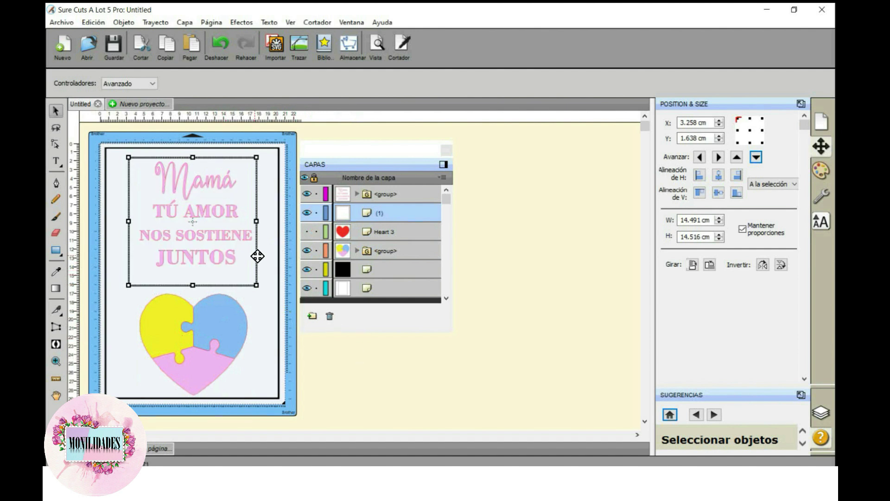
pyautogui.keyDown('shift'); pyautogui.click(232, 239); pyautogui.keyUp('shift')
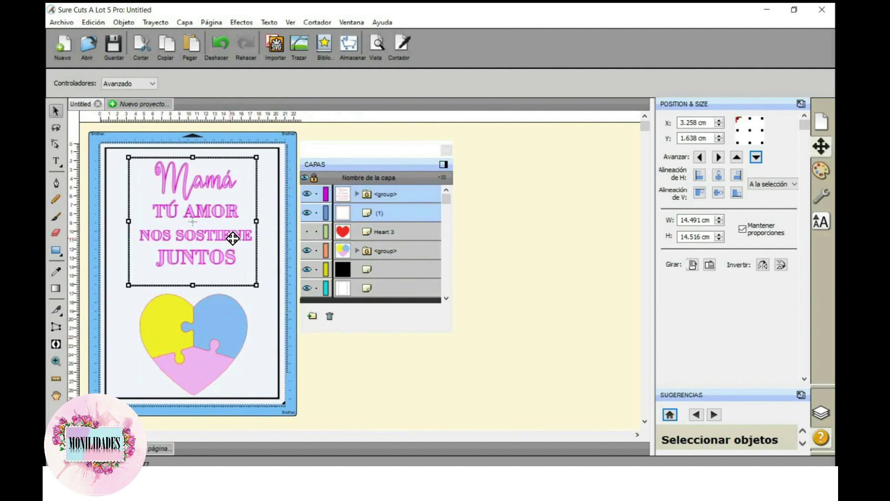
pyautogui.click(727, 174)
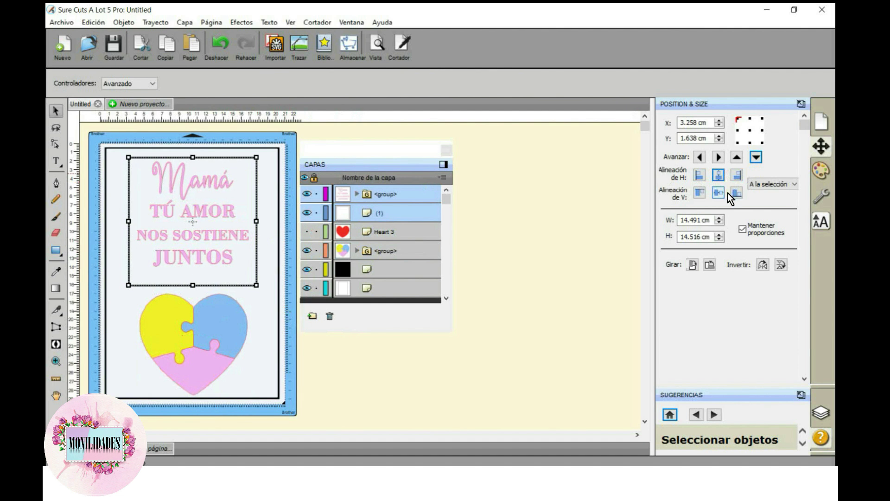
pyautogui.click(728, 193)
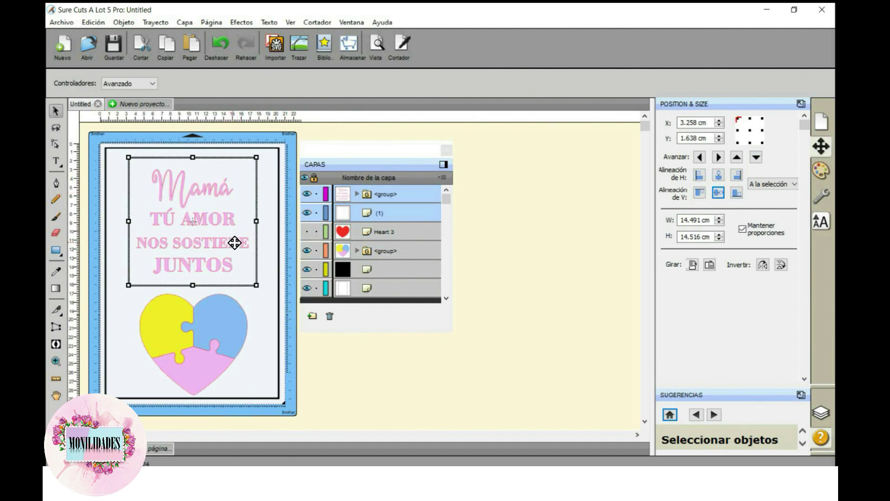
pyautogui.rightClick(234, 242)
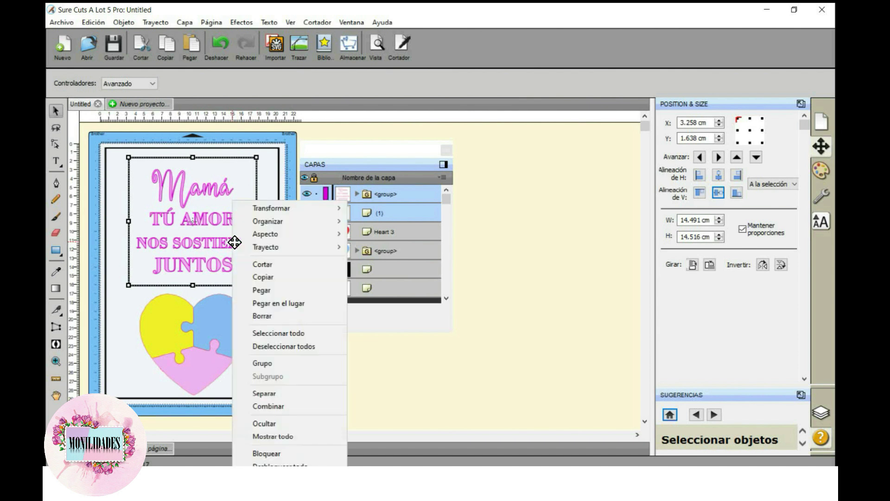
pyautogui.click(268, 362)
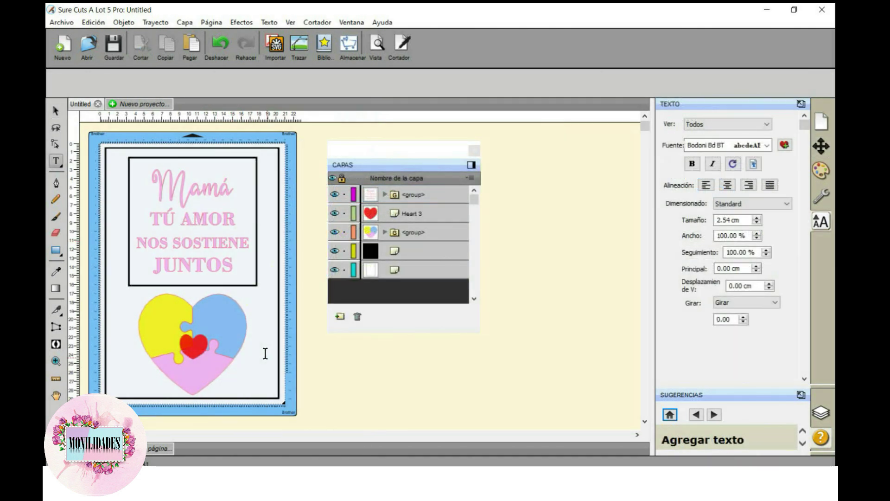
# Add 'Rosa' right of the heart with a solid black fill and resize it
pyautogui.click(265, 353)
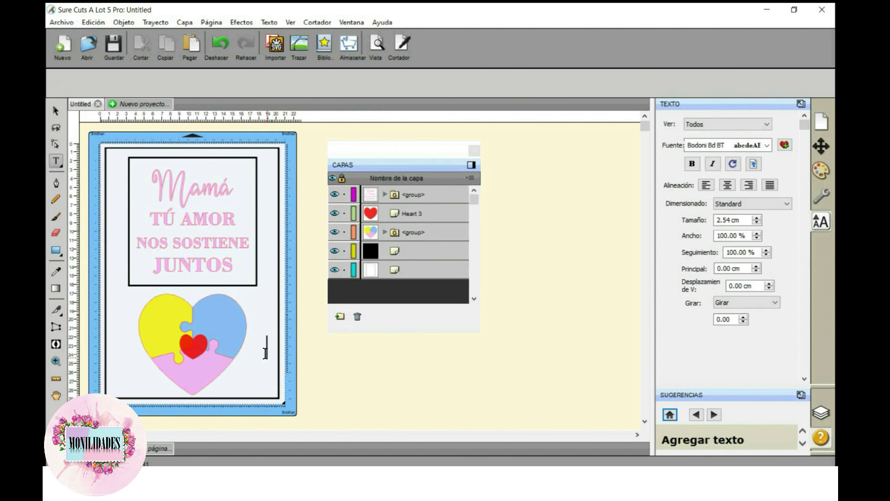
pyautogui.write('Rosa')
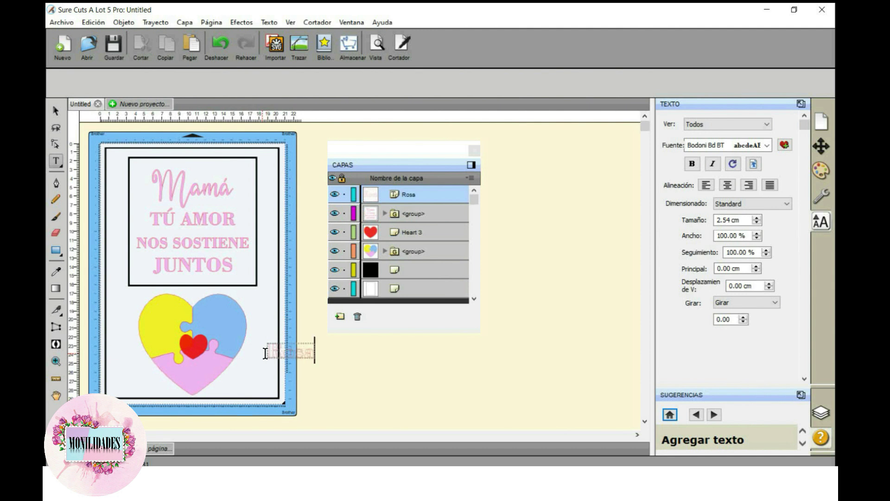
pyautogui.click(825, 171)
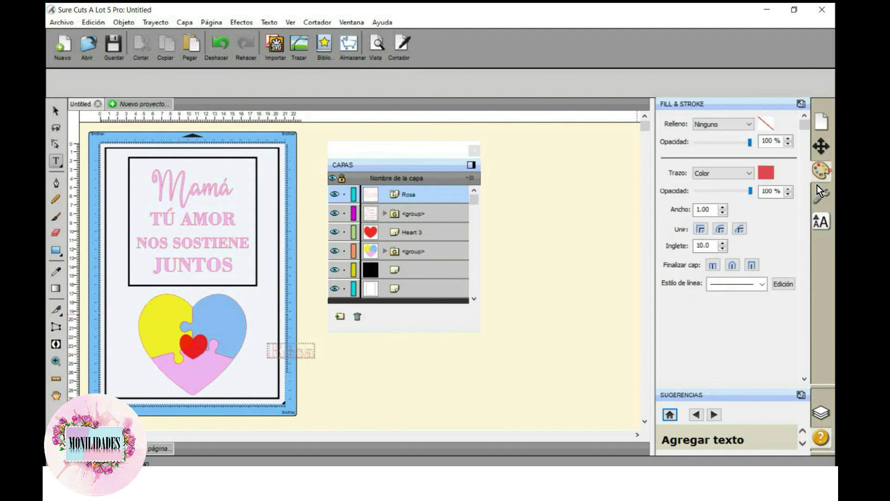
pyautogui.click(749, 125)
pyautogui.click(706, 139)
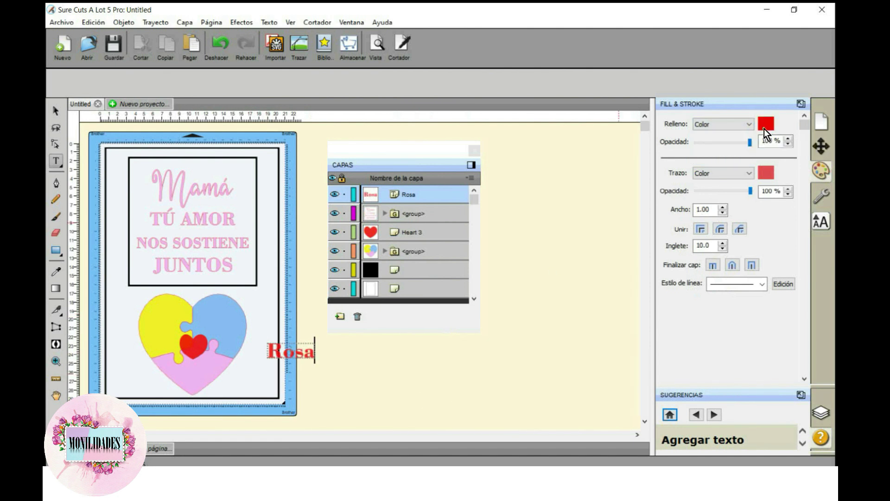
pyautogui.click(765, 129)
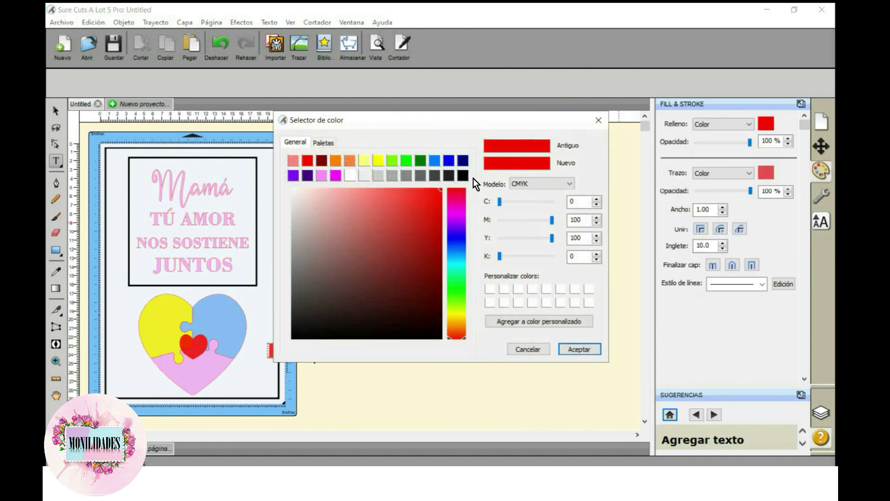
pyautogui.click(463, 175)
pyautogui.click(581, 350)
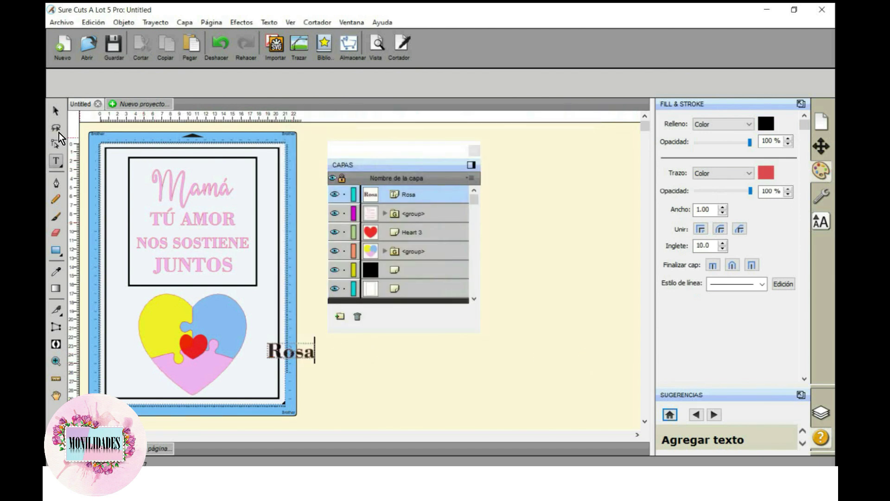
pyautogui.click(55, 110)
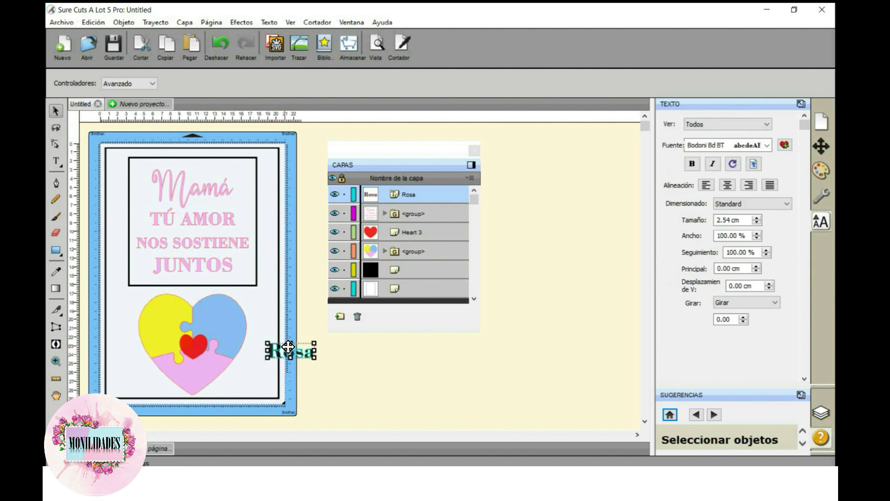
pyautogui.moveTo(315, 344)
pyautogui.mouseDown()
pyautogui.moveTo(303, 357)
pyautogui.moveTo(155, 320)
pyautogui.moveTo(134, 316)
pyautogui.moveTo(135, 324)
pyautogui.mouseUp()
# Tilt Rosa to fit its piece and group all heart pieces and names
pyautogui.click(148, 310)
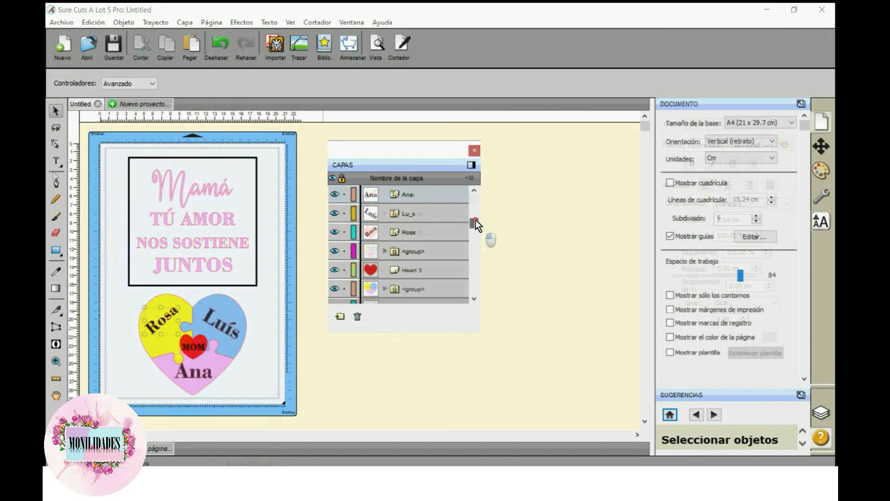
pyautogui.click(334, 251)
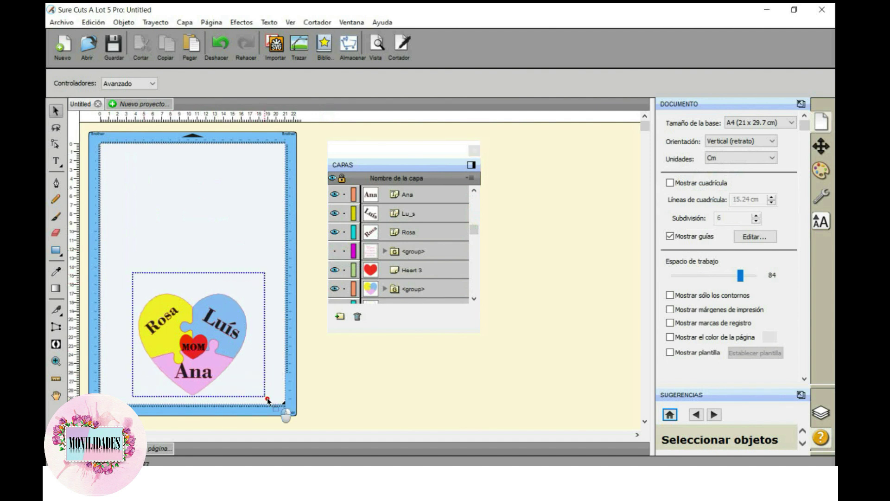
pyautogui.moveTo(135, 275); pyautogui.dragTo(285, 413)
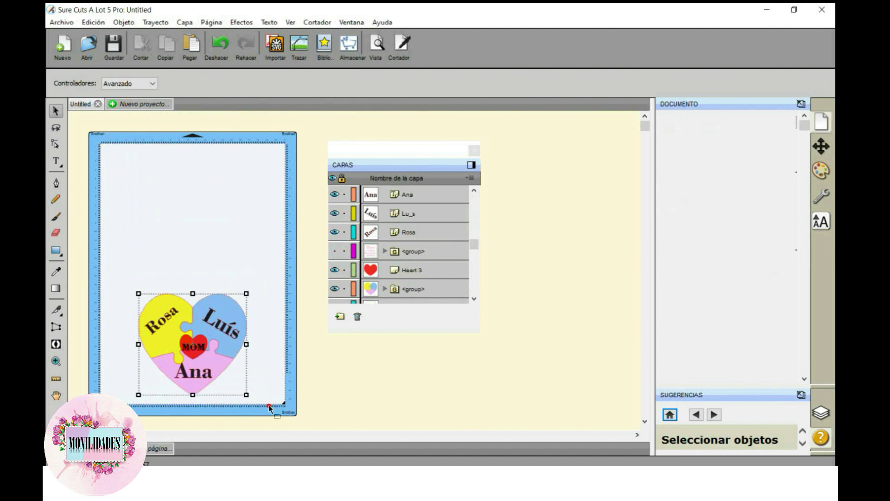
pyautogui.rightClick(207, 331)
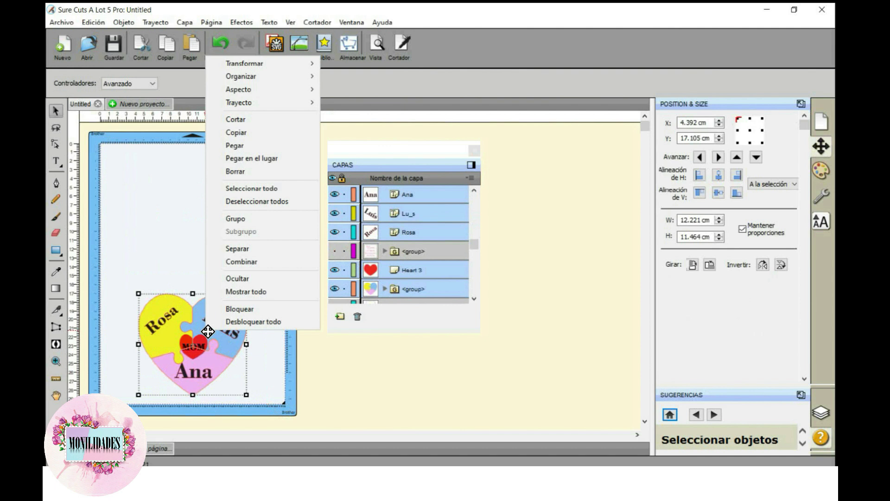
pyautogui.click(240, 220)
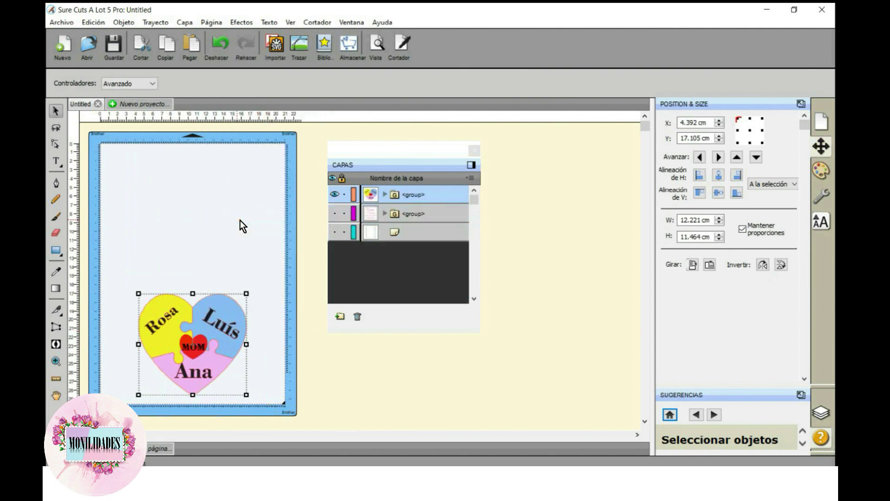
# Hide the heart and Mamá text groups, leaving only the black border rectangle visible
pyautogui.click(340, 194)
pyautogui.click(340, 214)
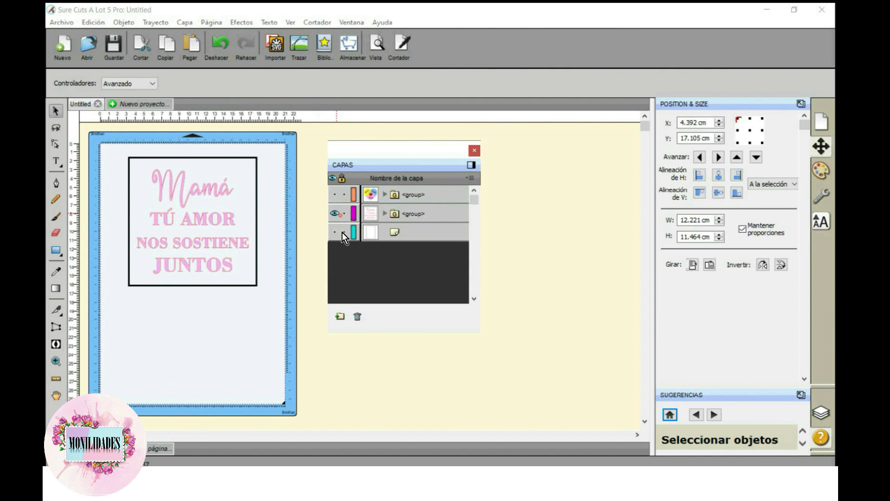
pyautogui.click(341, 232)
pyautogui.click(335, 213)
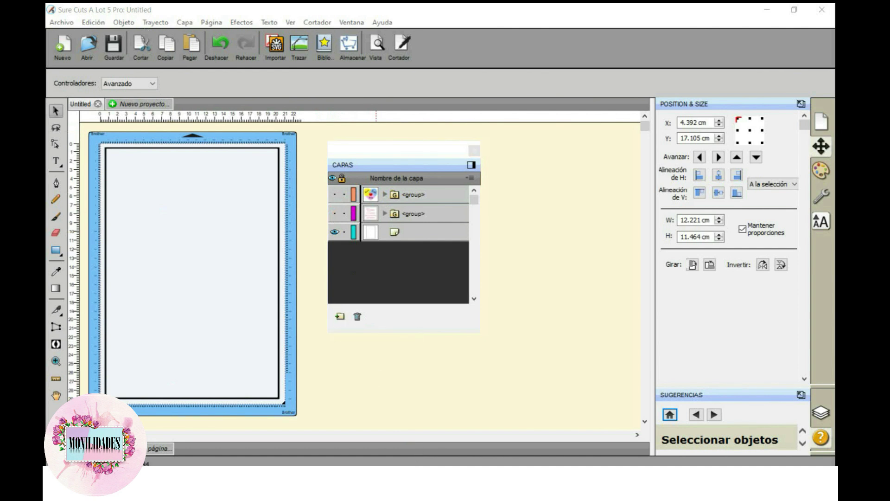
# Drag 8.jpg from the Watercolor-Floral folder onto the card page
pyautogui.click(280, 425)
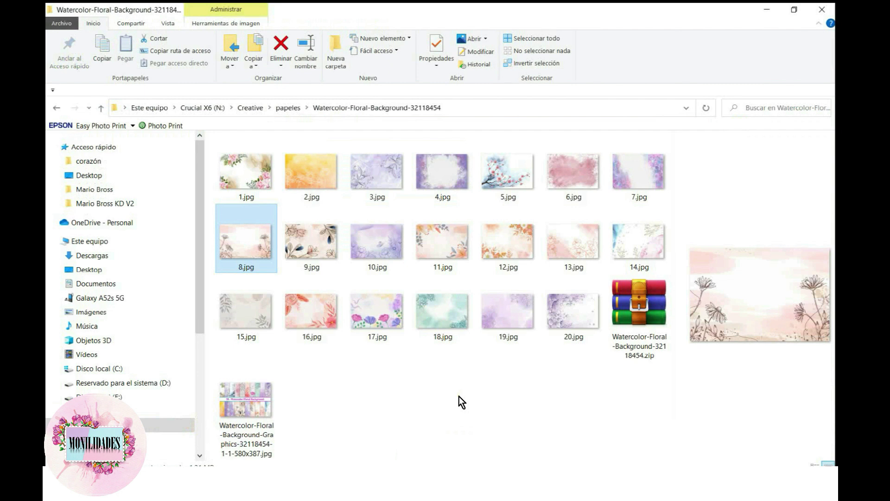
pyautogui.rightClick(257, 241)
pyautogui.moveTo(257, 241); pyautogui.dragTo(398, 402)
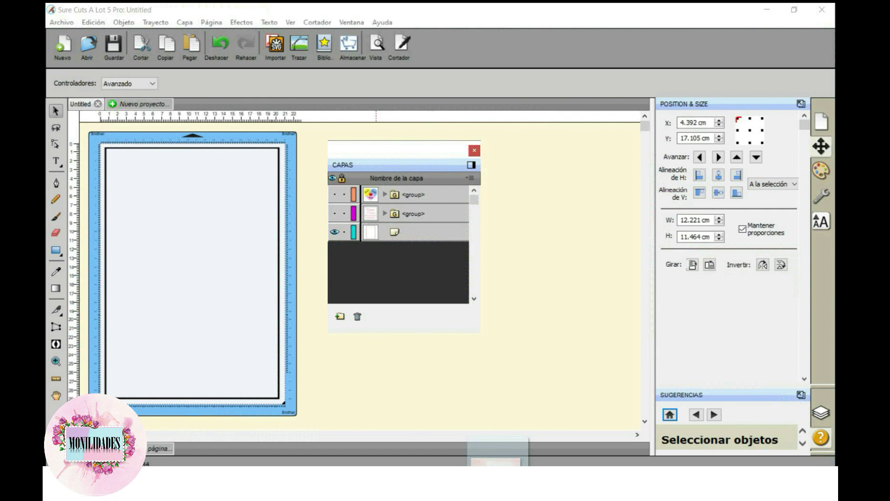
pyautogui.moveTo(398, 402); pyautogui.dragTo(193, 224)
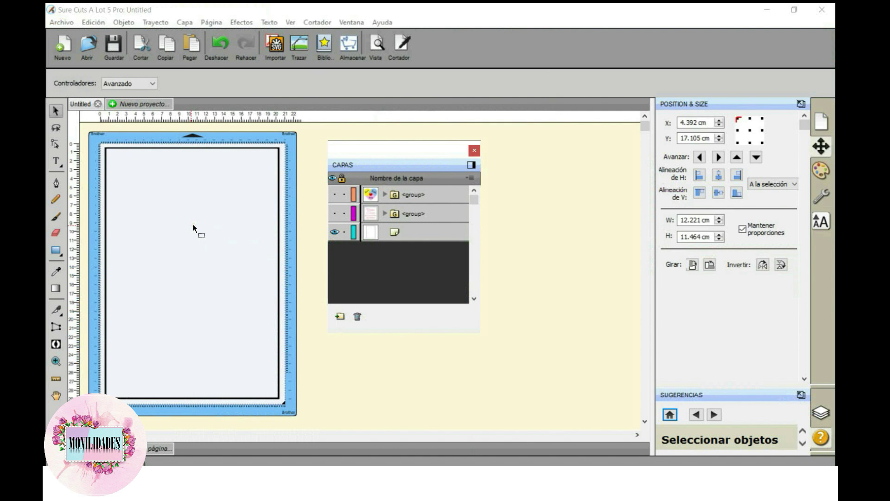
# Give the 8.jpg image the border's 19.667 cm width, with proportions unlocked
pyautogui.click(281, 189)
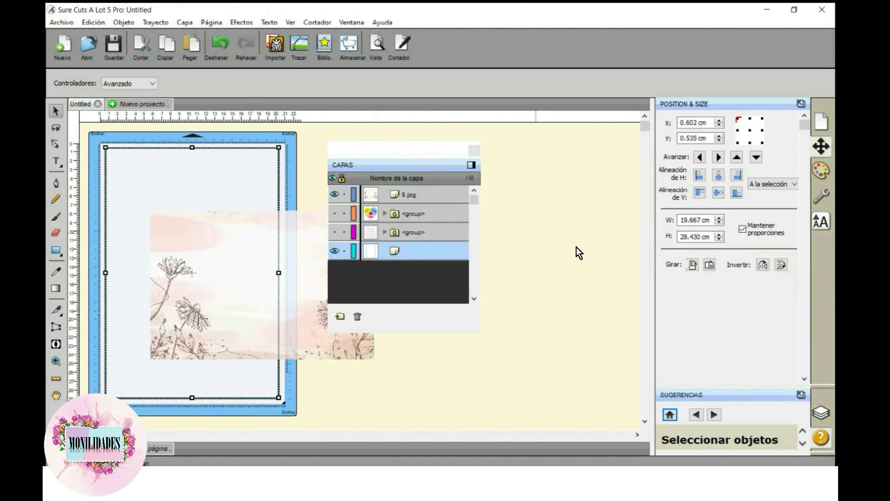
pyautogui.moveTo(689, 220); pyautogui.dragTo(713, 221)
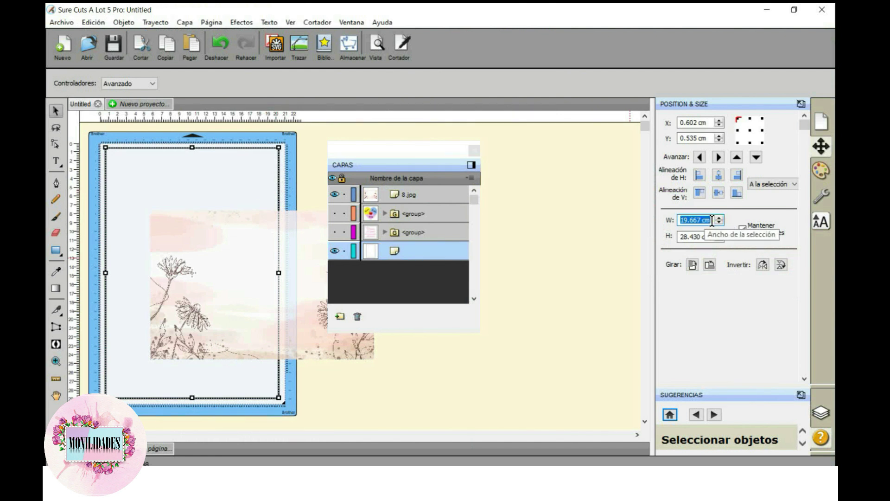
pyautogui.rightClick(712, 221)
pyautogui.click(719, 260)
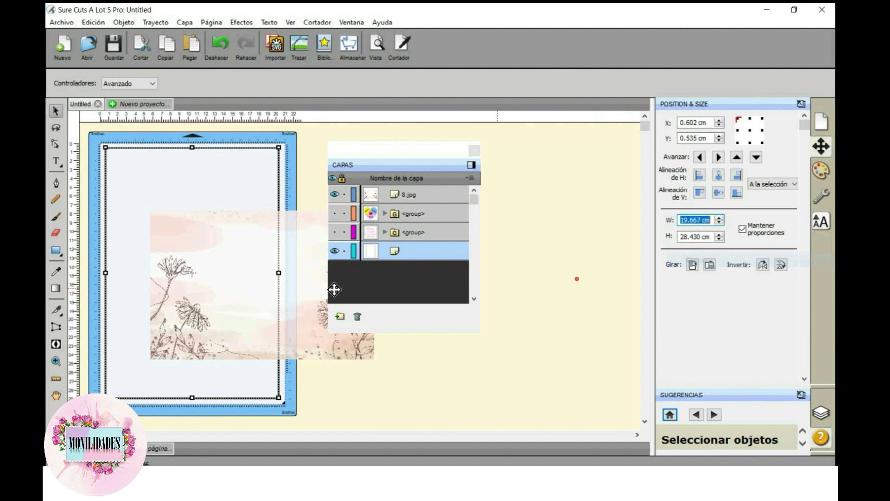
pyautogui.click(216, 264)
pyautogui.click(743, 229)
pyautogui.moveTo(680, 220); pyautogui.dragTo(719, 220)
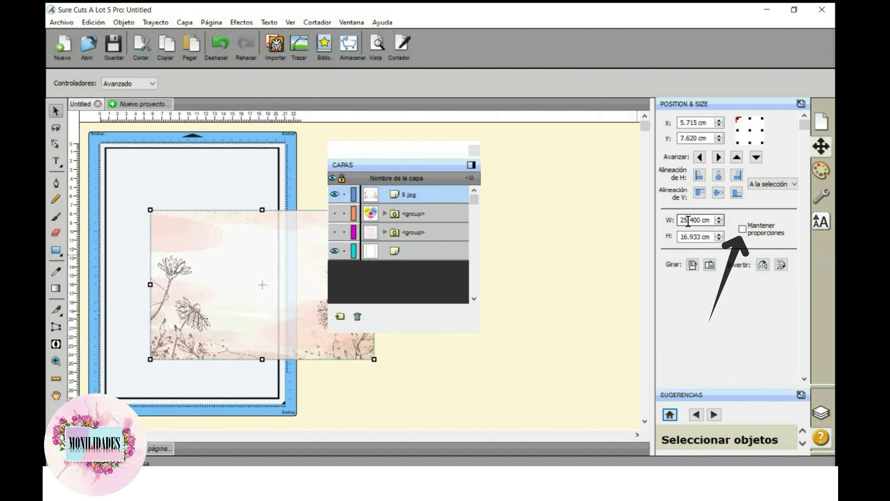
pyautogui.rightClick(714, 219)
pyautogui.click(719, 272)
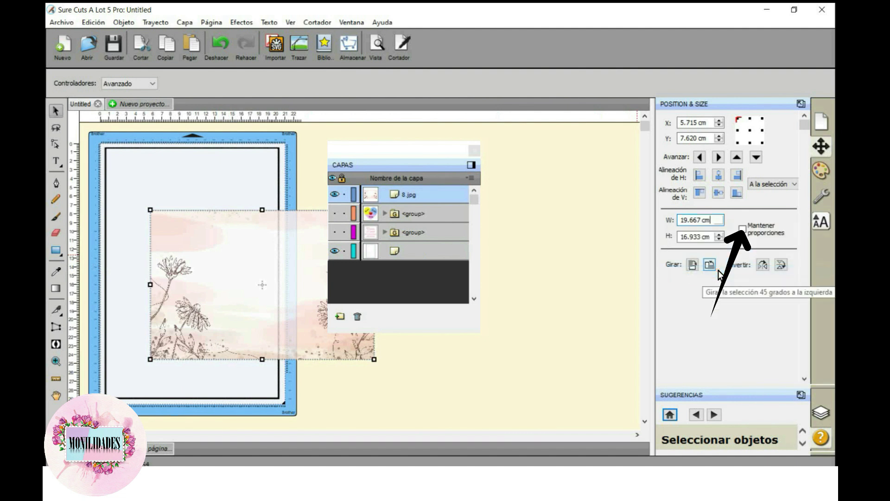
pyautogui.click(281, 156)
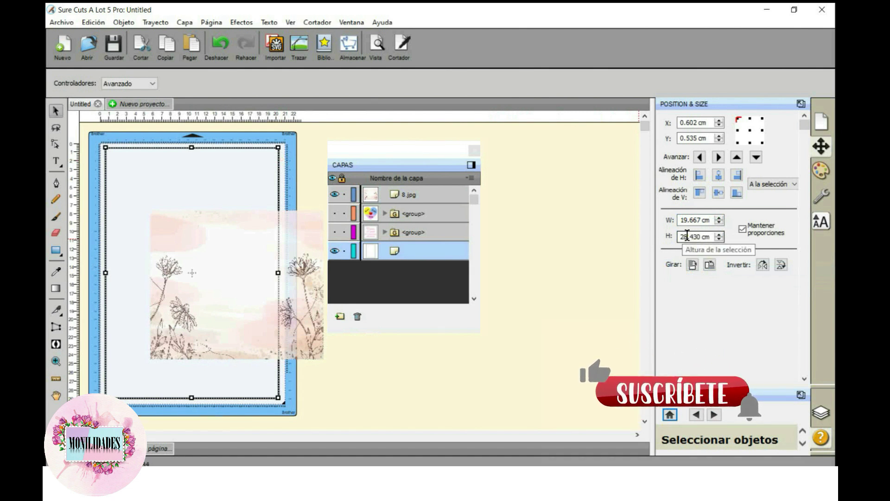
# Give the image the border's 28.430 cm height and move it up over the page
pyautogui.tripleClick(716, 236)
pyautogui.rightClick(717, 236)
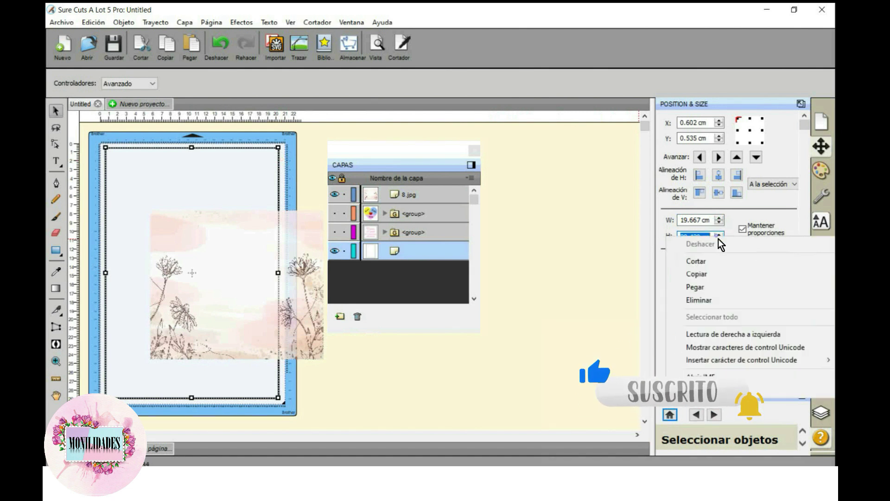
pyautogui.click(719, 276)
pyautogui.click(299, 242)
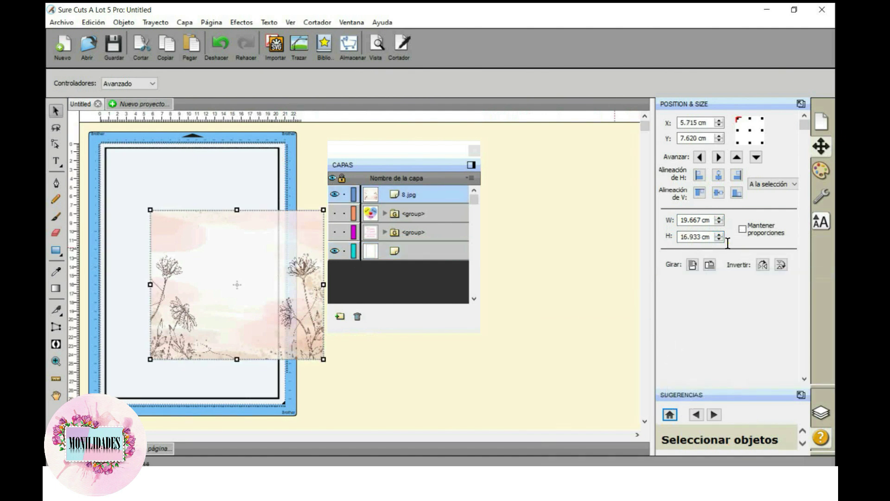
pyautogui.tripleClick(718, 235)
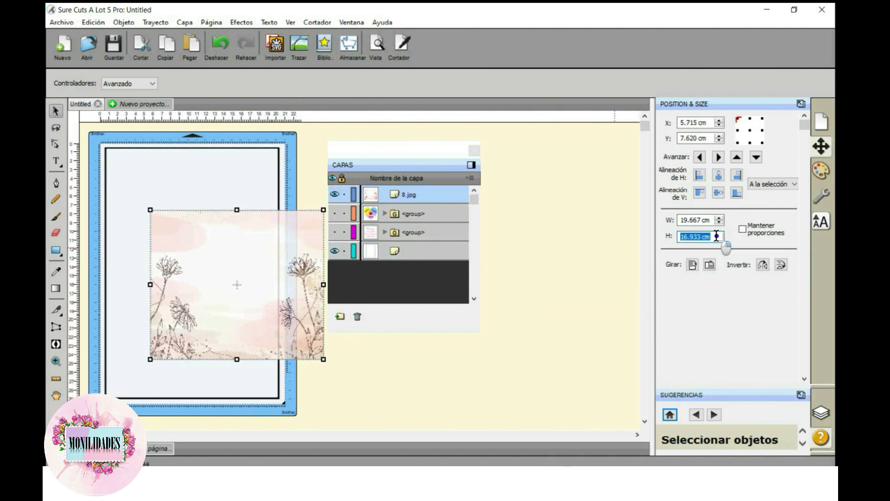
pyautogui.rightClick(717, 236)
pyautogui.click(719, 288)
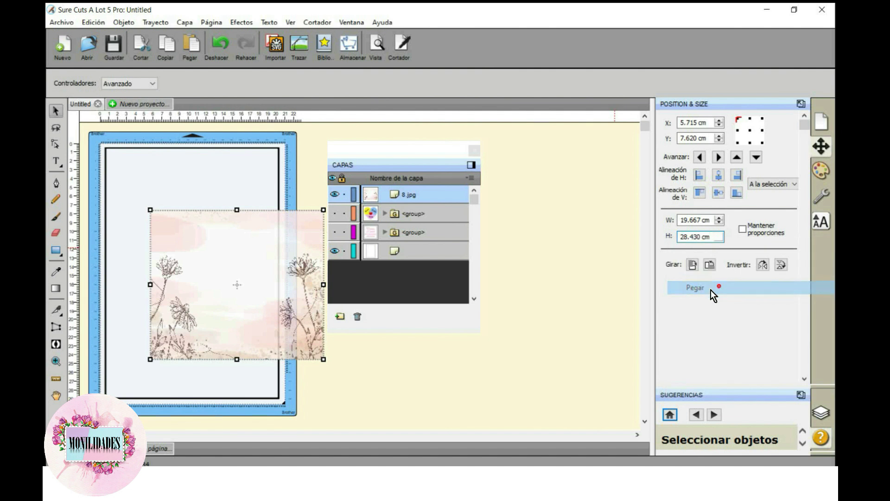
pyautogui.click(612, 336)
pyautogui.moveTo(314, 336)
pyautogui.mouseDown()
pyautogui.moveTo(314, 321)
pyautogui.moveTo(270, 274)
pyautogui.mouseUp()
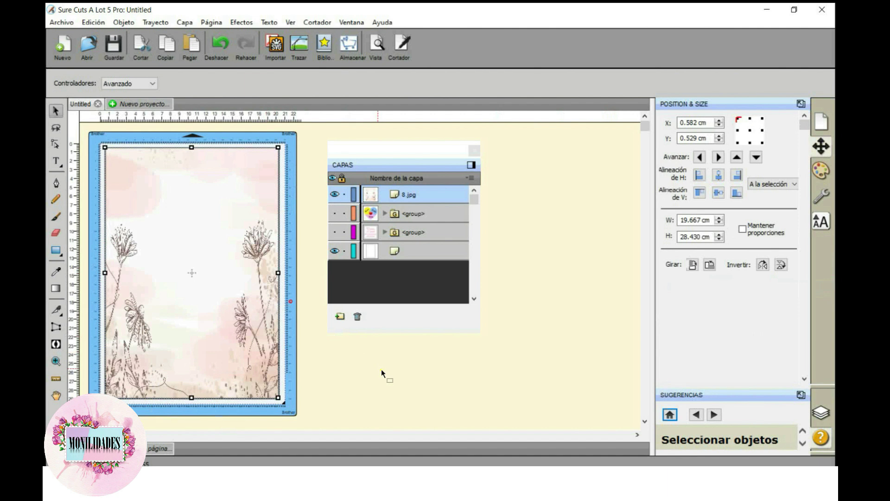
# Send the floral image to the back and duplicate the frame, hiding the top copy
pyautogui.rightClick(206, 260)
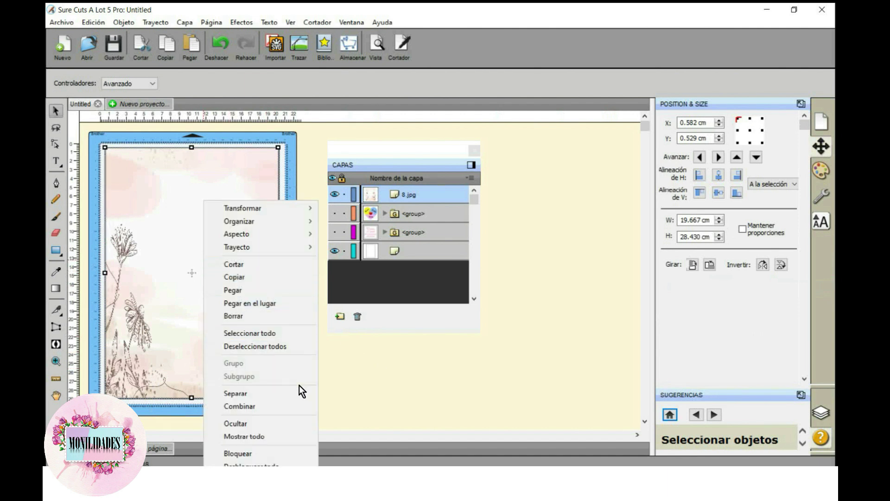
pyautogui.moveTo(259, 221)
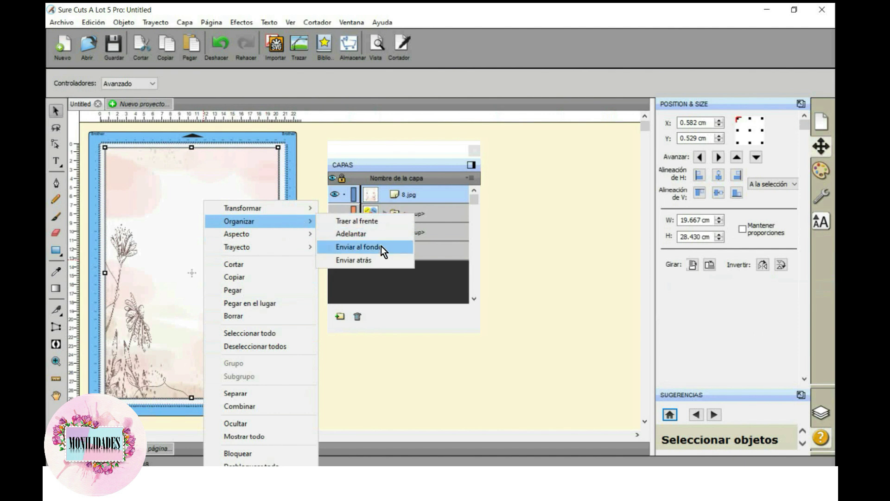
pyautogui.click(359, 247)
pyautogui.click(123, 22)
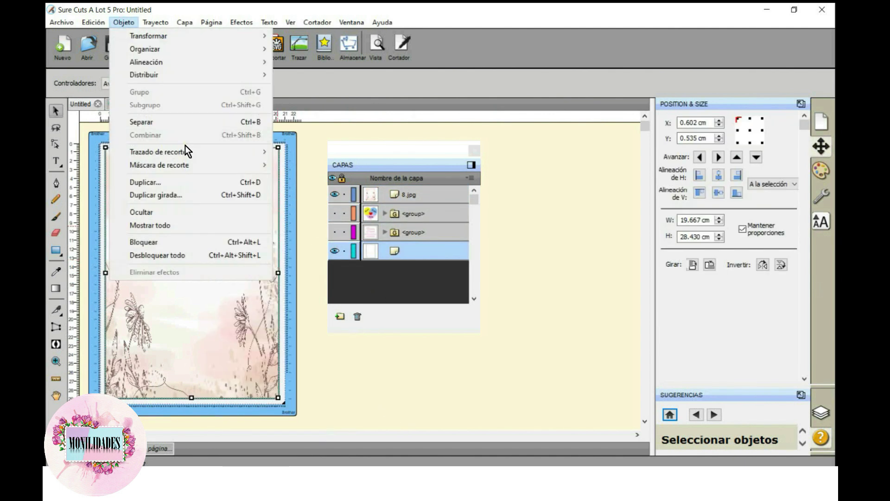
pyautogui.click(191, 183)
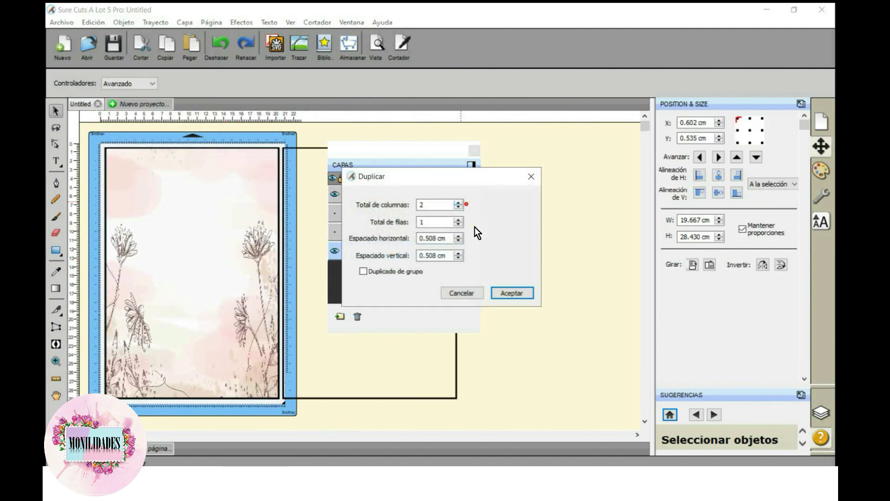
pyautogui.click(511, 294)
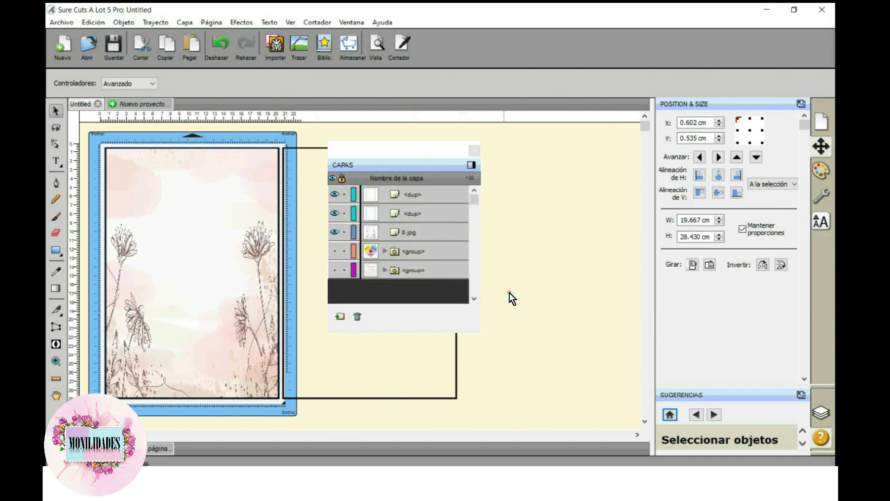
pyautogui.click(340, 193)
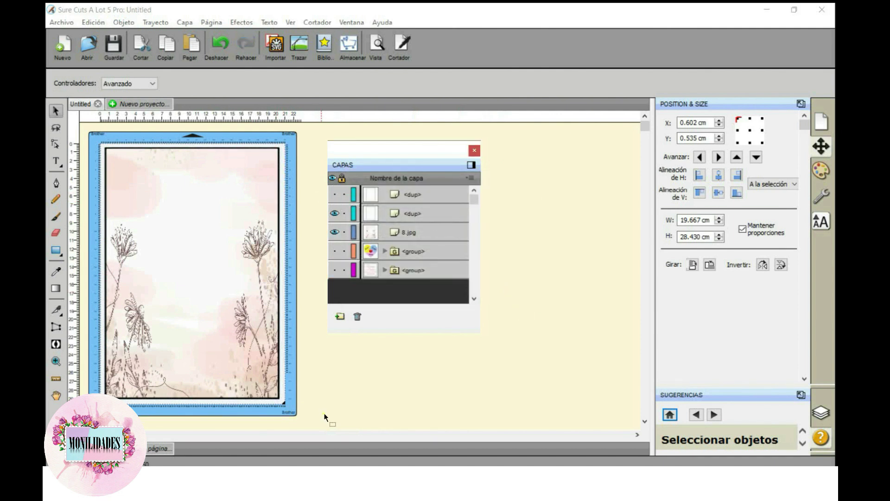
# Clip the floral image to the frame copy, then re-show and centre the outline frame on the card
pyautogui.moveTo(333, 418); pyautogui.dragTo(221, 253)
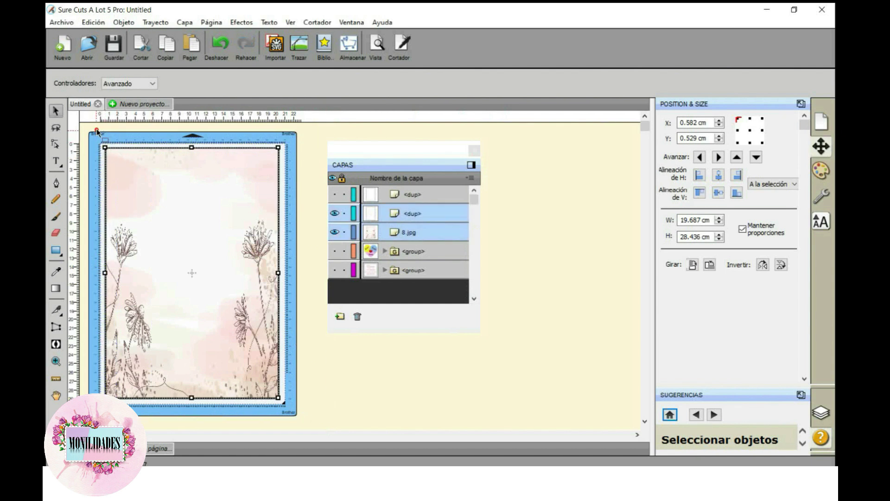
pyautogui.click(124, 21)
pyautogui.moveTo(249, 239)
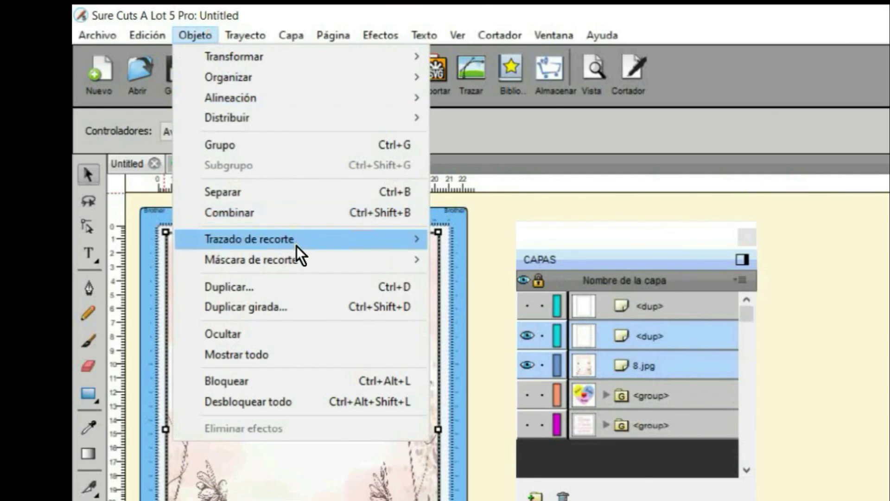
pyautogui.click(486, 238)
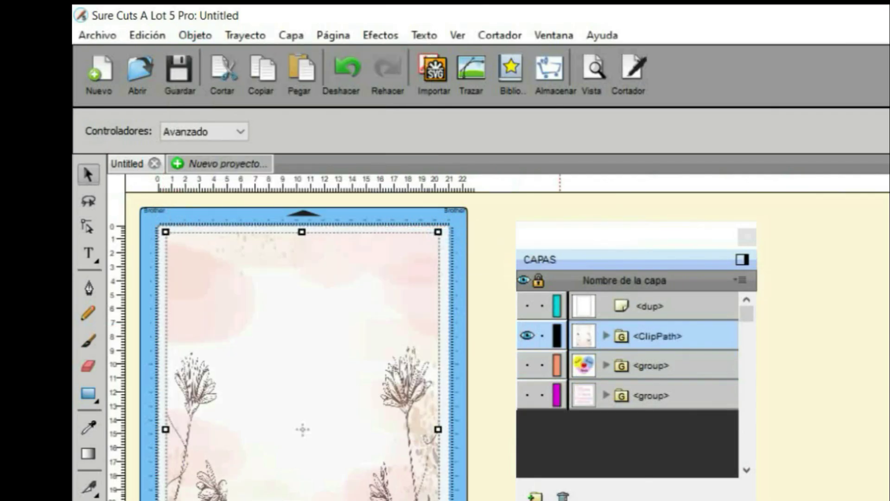
pyautogui.click(528, 306)
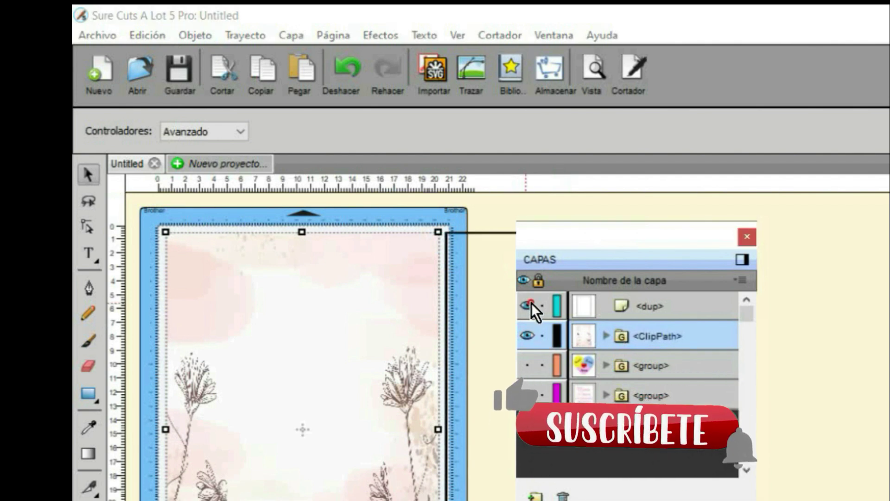
pyautogui.click(492, 232)
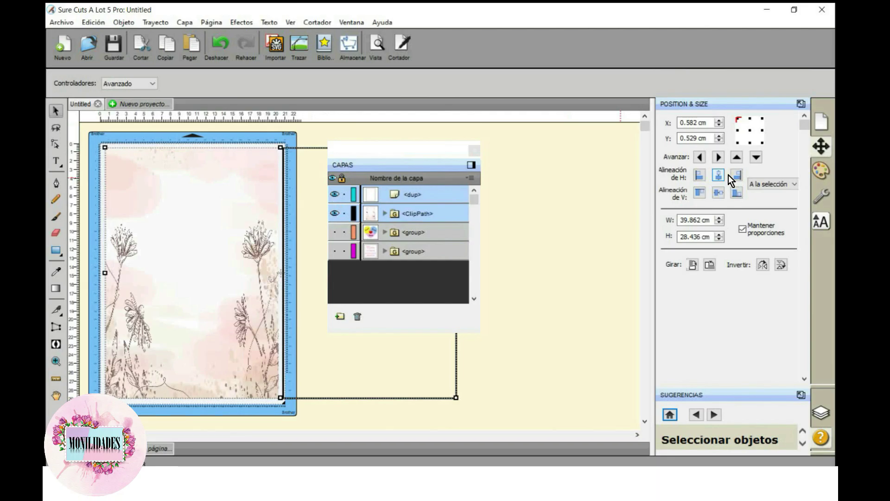
pyautogui.click(721, 175)
pyautogui.moveTo(316, 218); pyautogui.dragTo(229, 215)
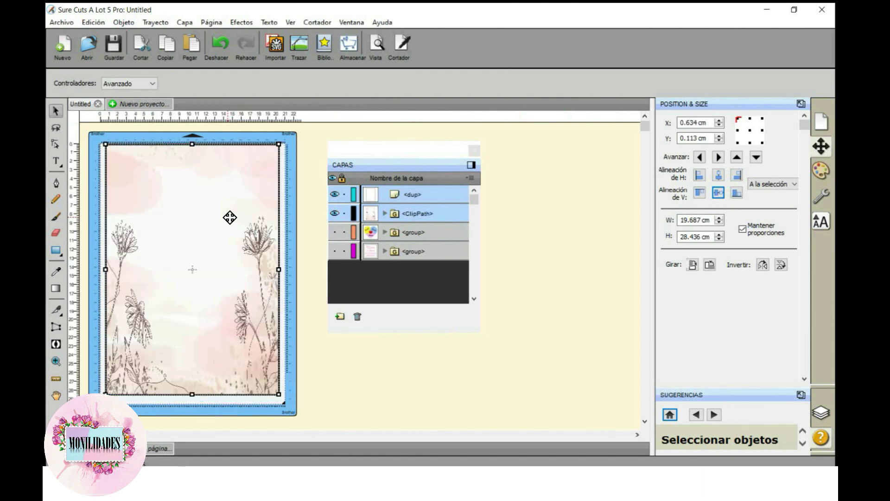
# Group the entire card design into one object
pyautogui.click(343, 348)
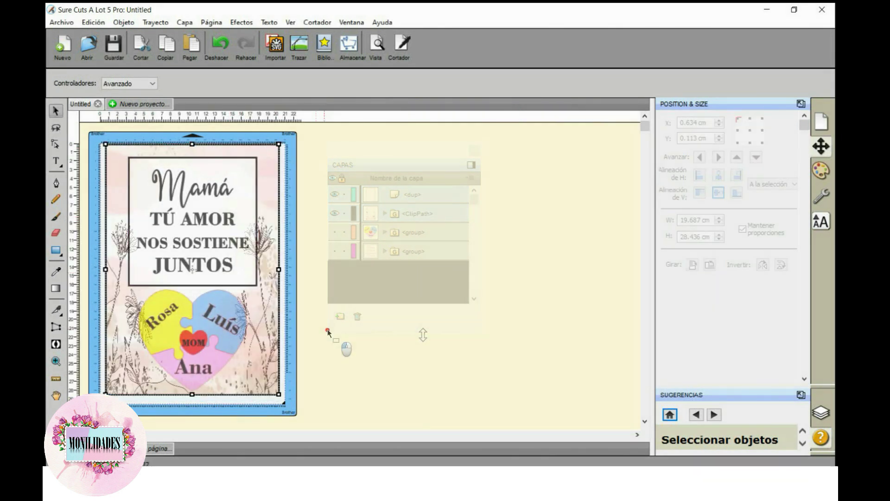
pyautogui.moveTo(340, 399); pyautogui.dragTo(95, 130)
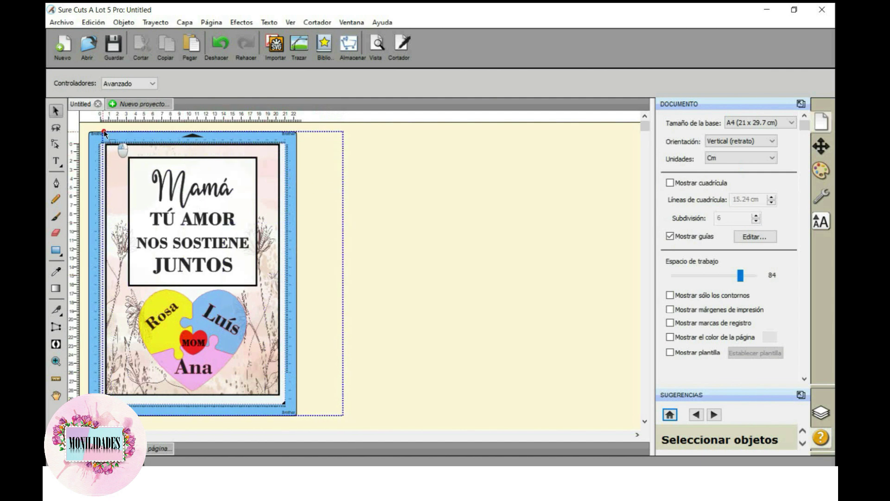
pyautogui.rightClick(131, 148)
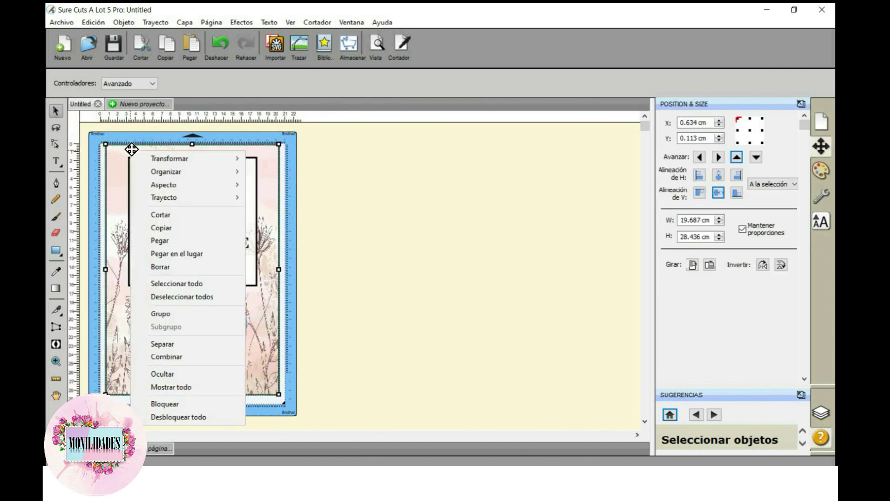
pyautogui.click(170, 313)
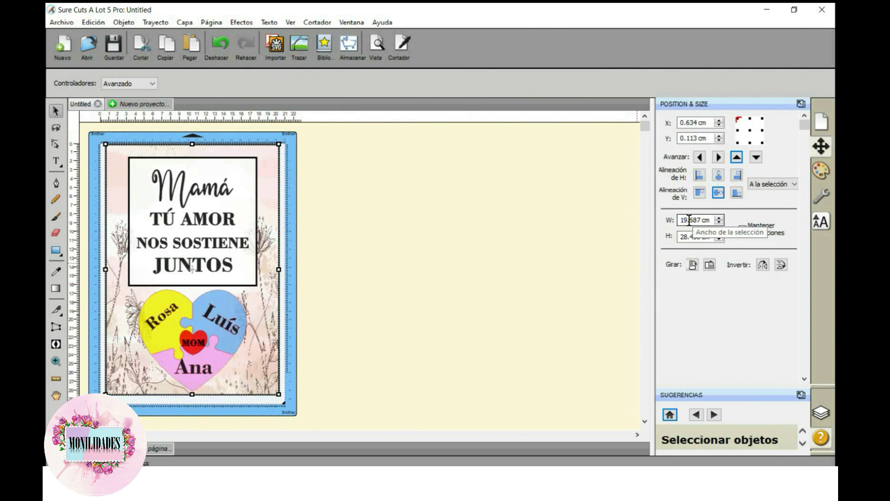
# Unlock proportions and resize the card to 10 cm wide by 15 cm tall
pyautogui.moveTo(693, 220); pyautogui.dragTo(722, 220)
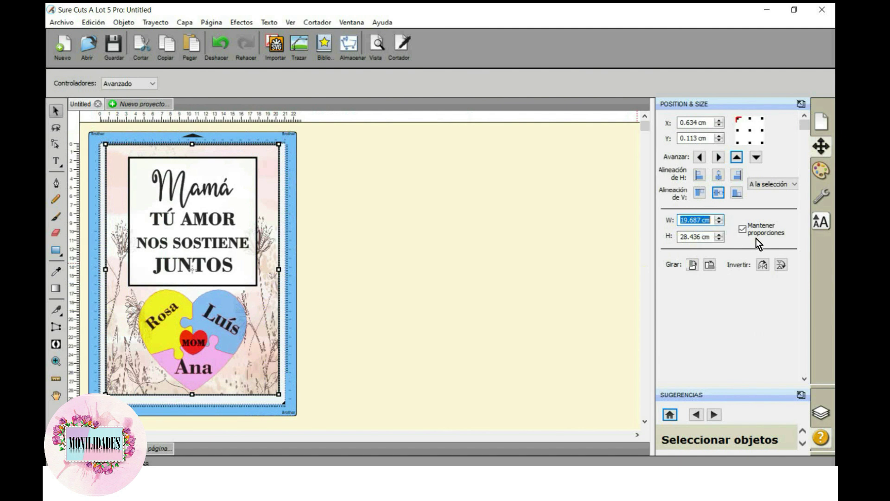
pyautogui.click(743, 228)
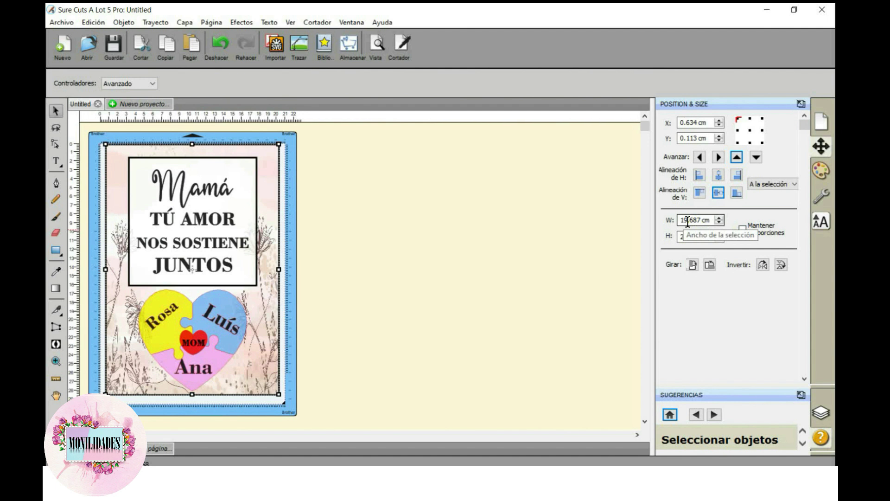
pyautogui.moveTo(692, 220); pyautogui.dragTo(721, 218)
pyautogui.write('10')
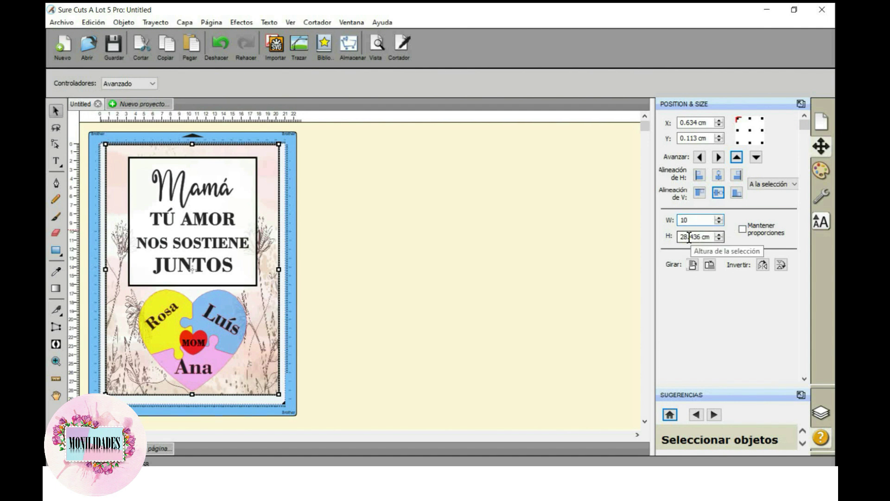
pyautogui.moveTo(692, 237); pyautogui.dragTo(721, 235)
pyautogui.write('15')
pyautogui.click(491, 314)
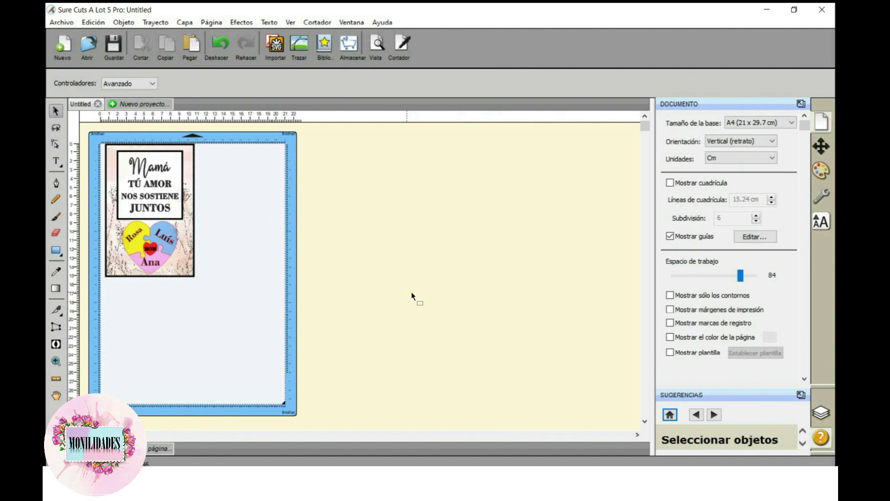
# Nudge the card slightly down and right, then check the print margins in Documento settings
pyautogui.moveTo(168, 235); pyautogui.dragTo(165, 246)
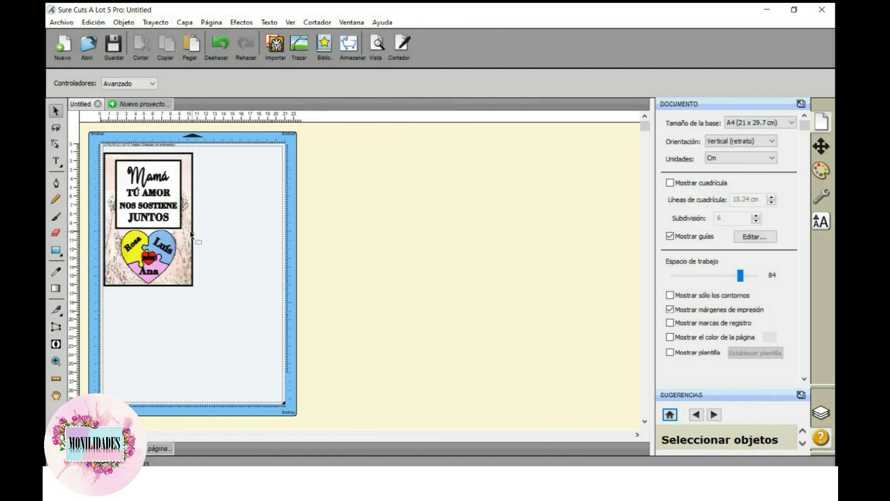
pyautogui.moveTo(194, 229); pyautogui.dragTo(198, 228)
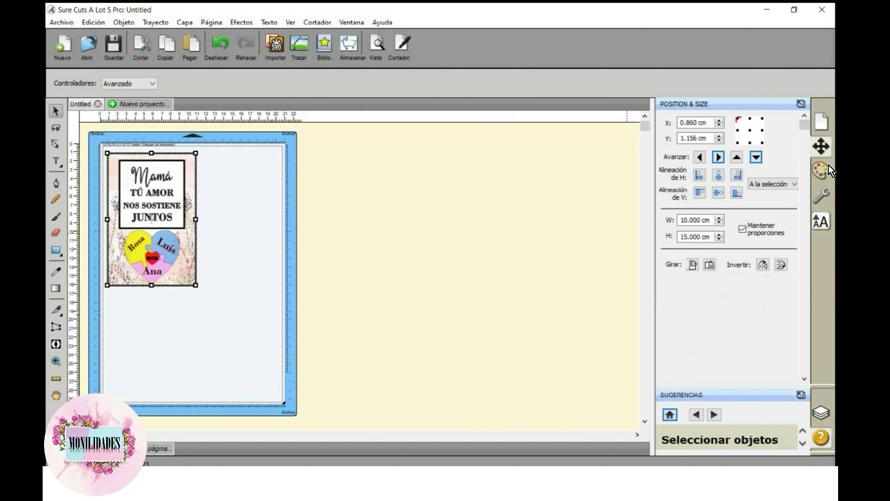
pyautogui.click(833, 122)
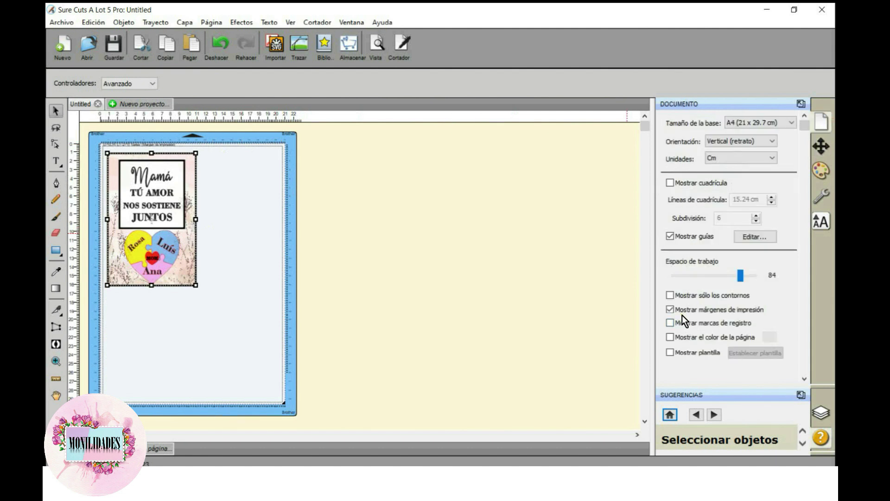